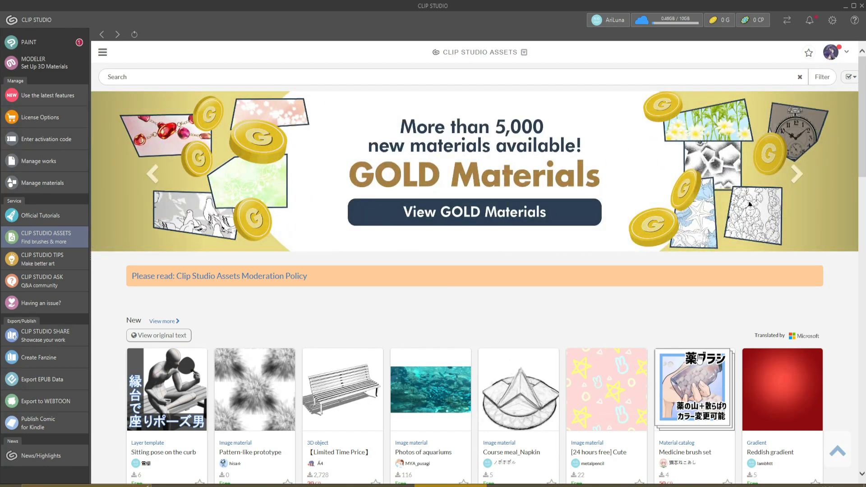
scroll(838, 313, down, 3)
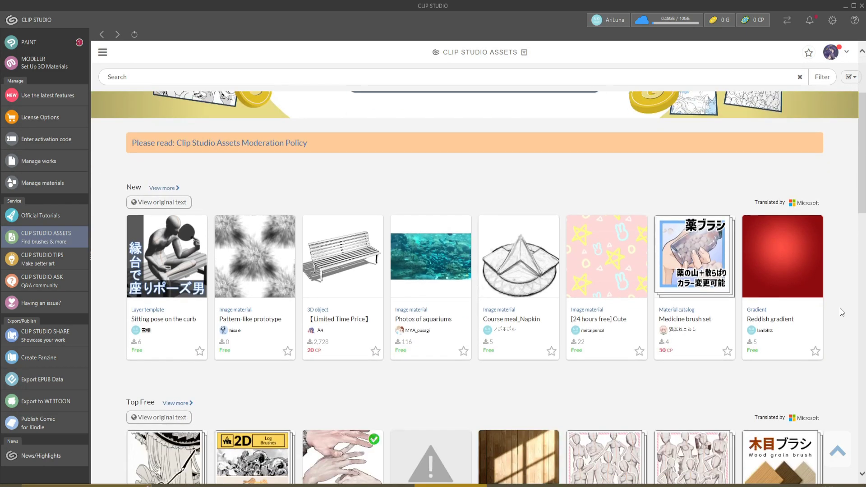
scroll(842, 312, down, 4)
scroll(841, 312, down, 3)
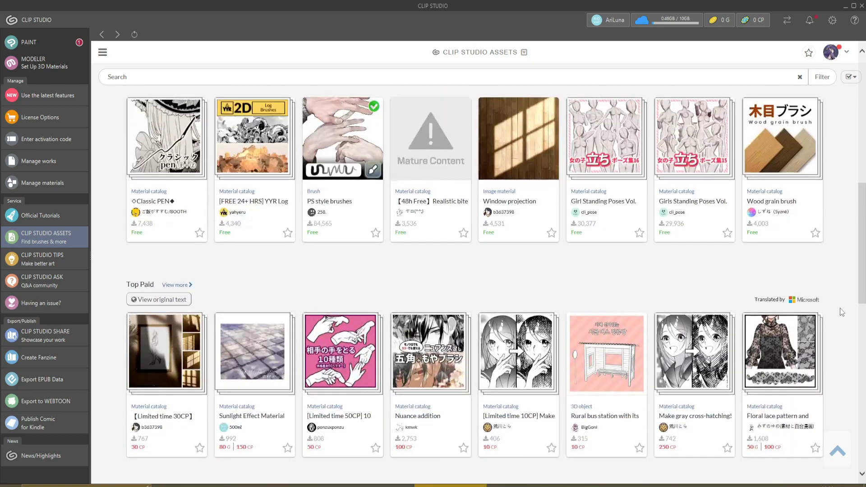
scroll(842, 312, down, 10)
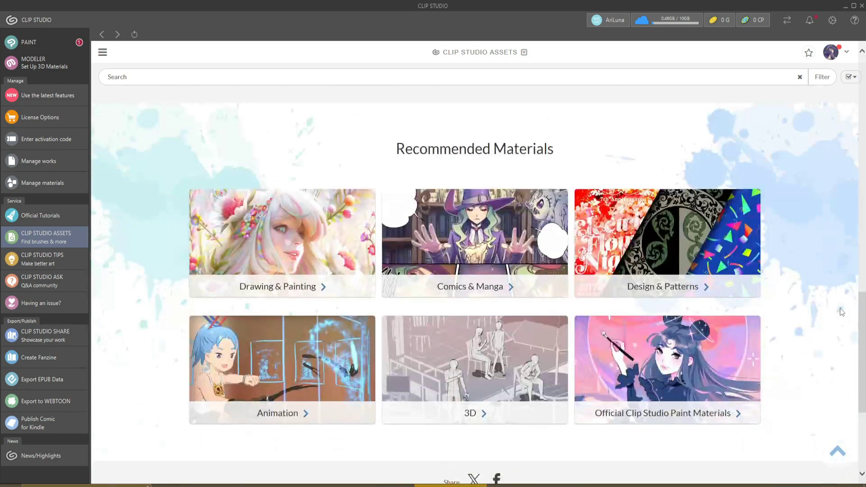
scroll(842, 313, up, 3)
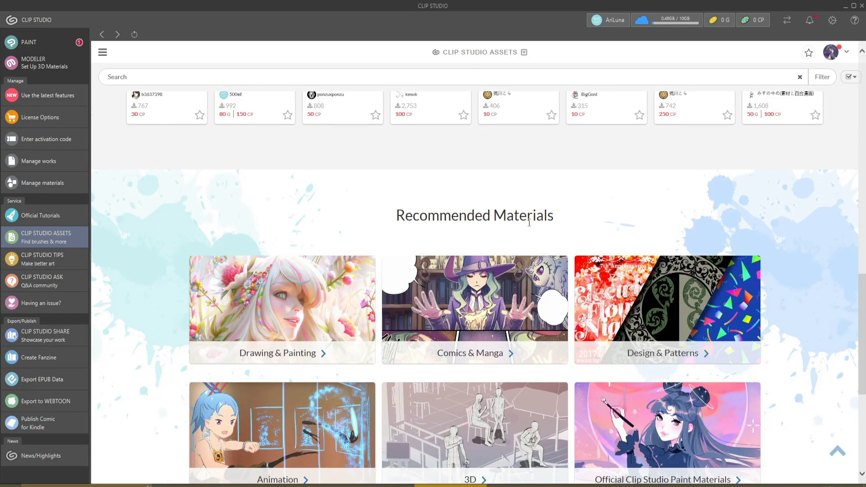
scroll(712, 228, down, 3)
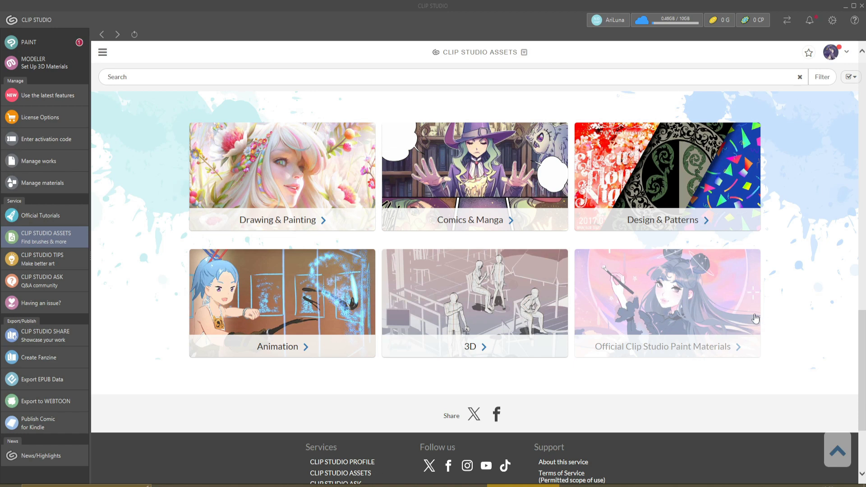
scroll(812, 330, up, 5)
scroll(813, 316, up, 10)
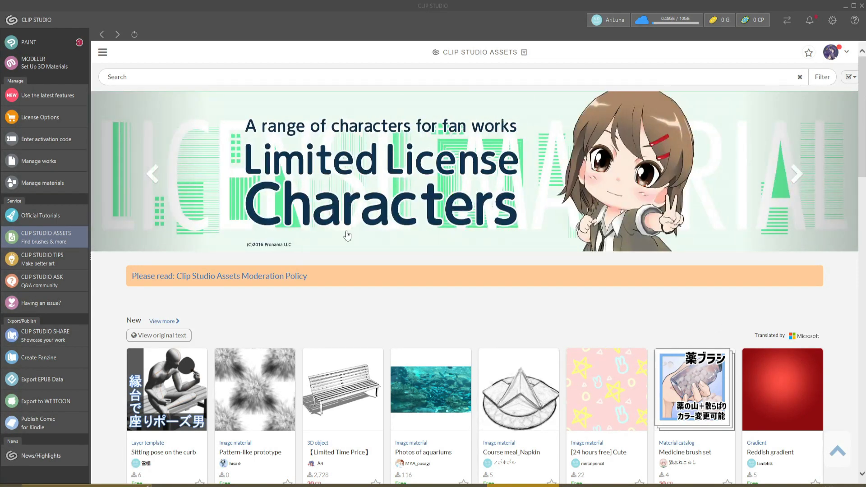
Step: Search the assets store with the tags 'lace' and 'brush' to list 1,913 materials
click(133, 76)
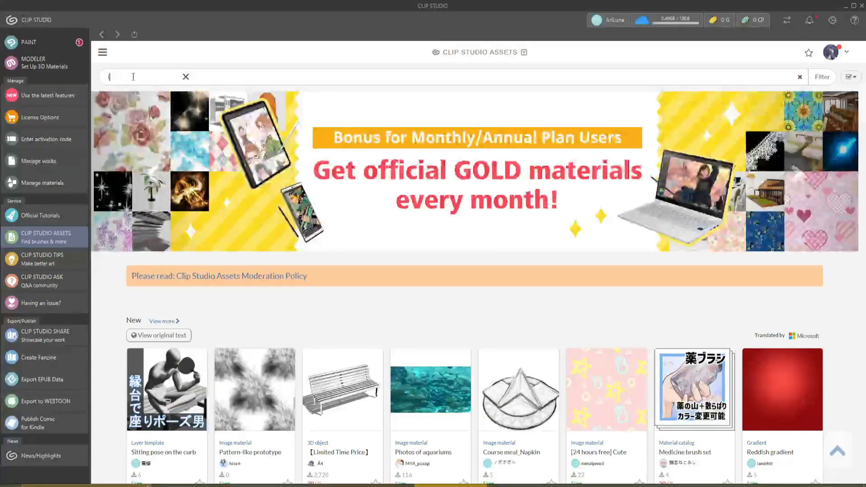
text(lace)
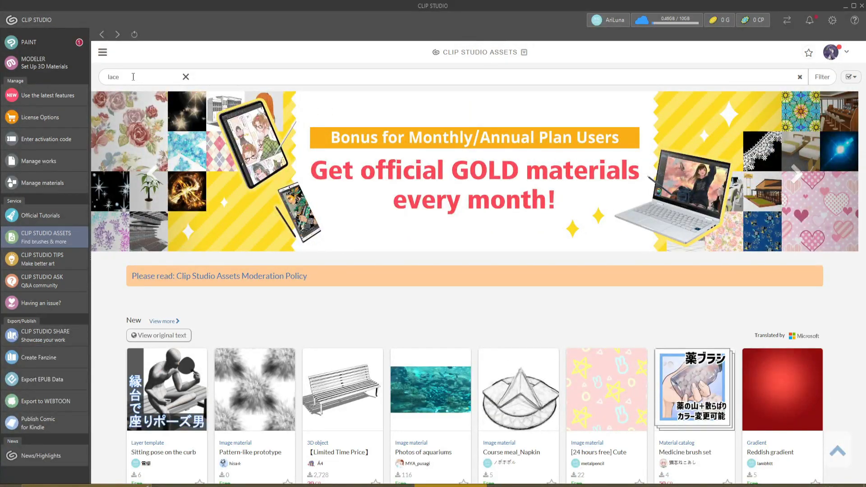
key(Return)
text(bru)
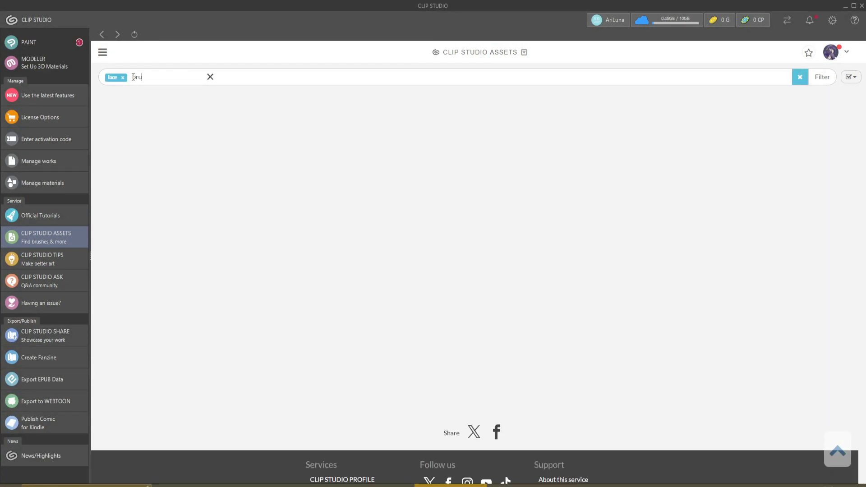
text(sh)
key(Return)
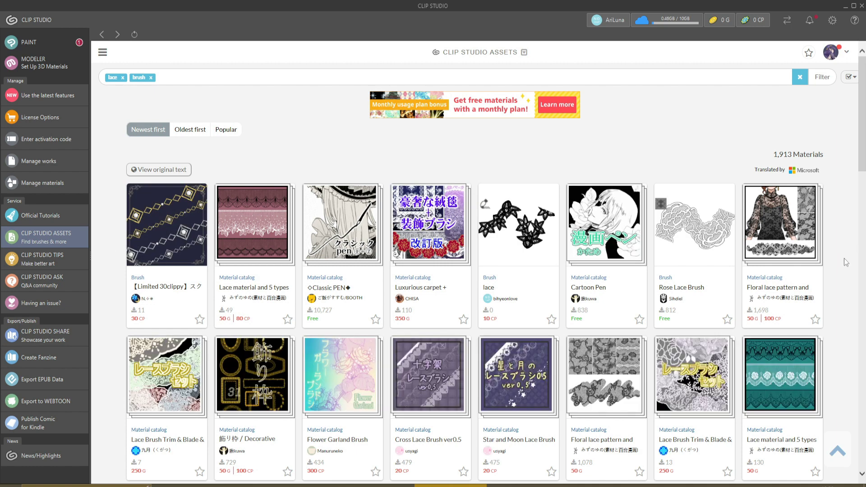
scroll(692, 325, down, 5)
scroll(838, 316, down, 5)
scroll(838, 316, down, 6)
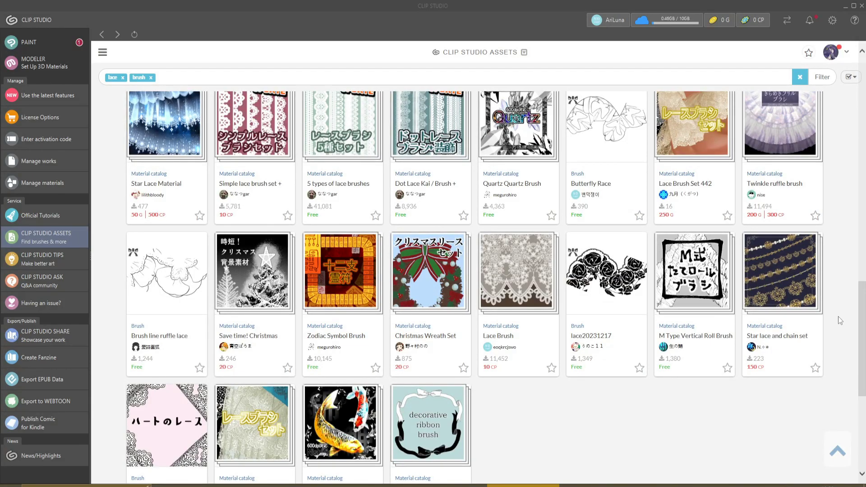
scroll(838, 316, up, 16)
scroll(838, 316, down, 20)
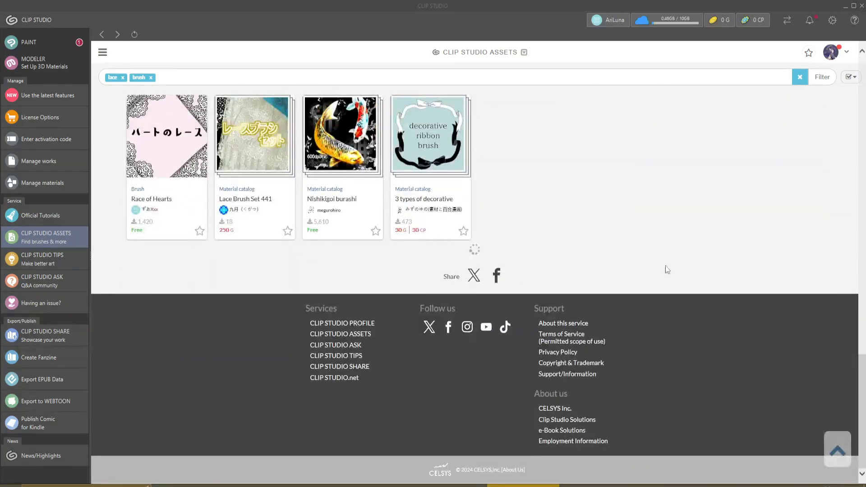
scroll(690, 275, up, 1)
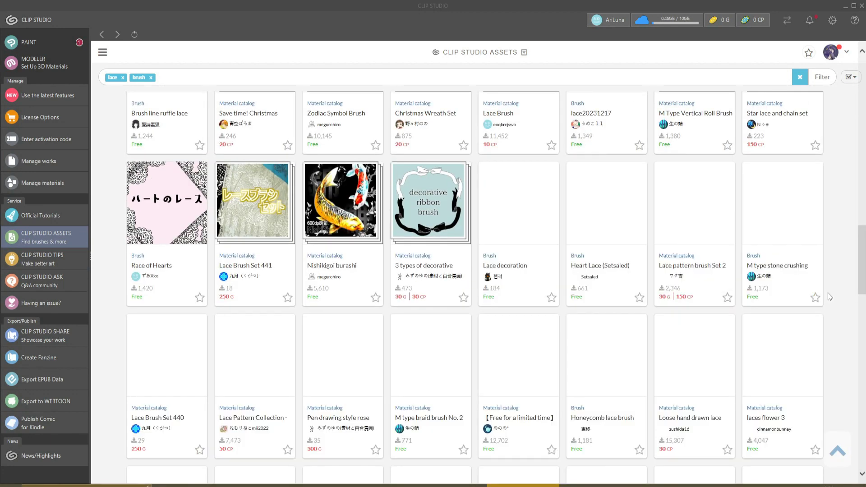
scroll(831, 295, down, 1)
scroll(831, 296, down, 3)
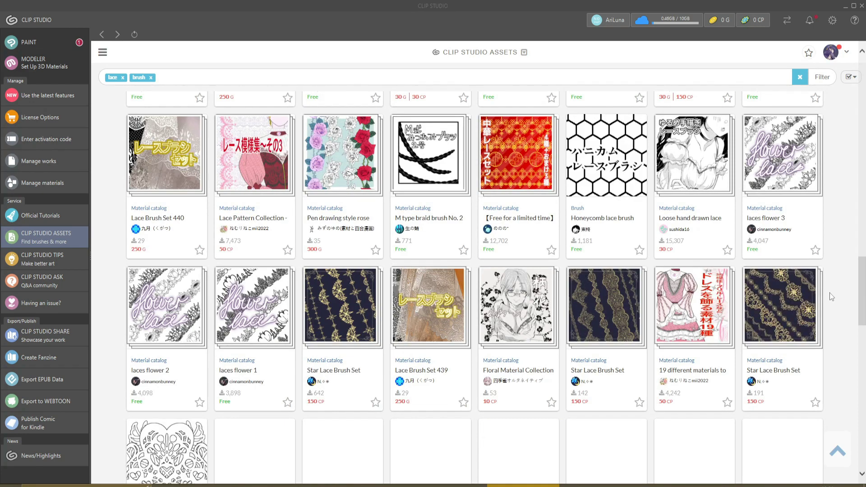
scroll(831, 296, down, 4)
scroll(831, 296, down, 4)
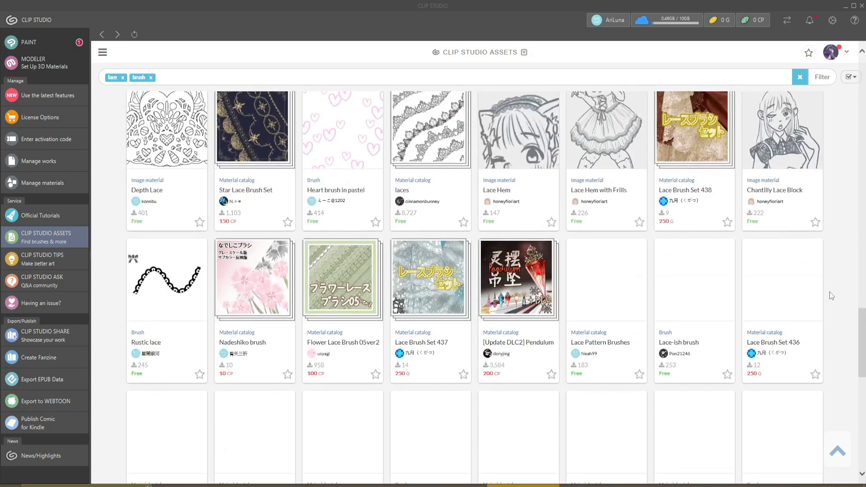
scroll(831, 296, down, 3)
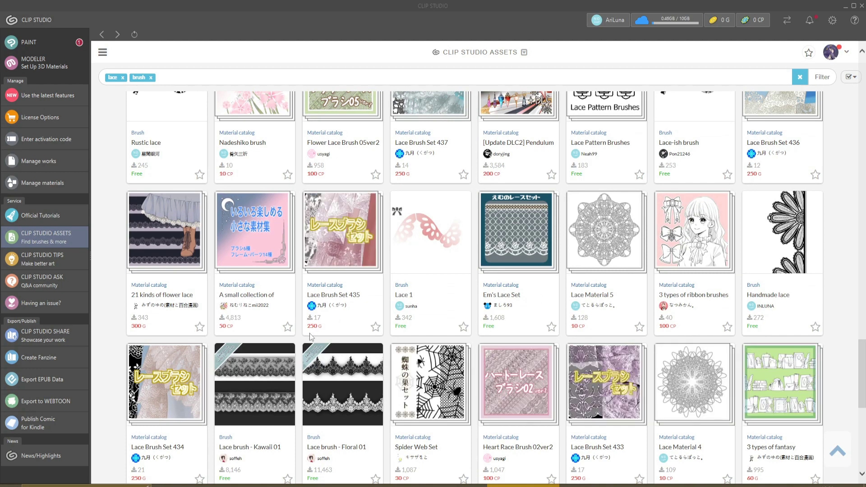
scroll(833, 315, down, 2)
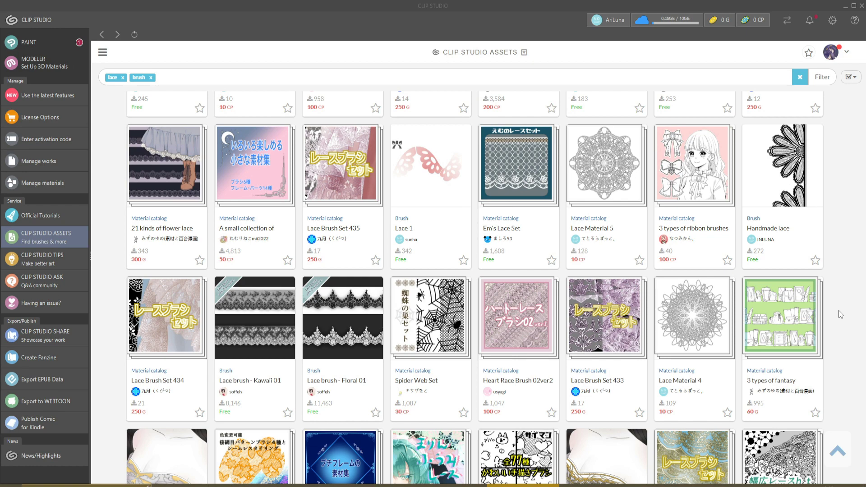
scroll(843, 294, down, 2)
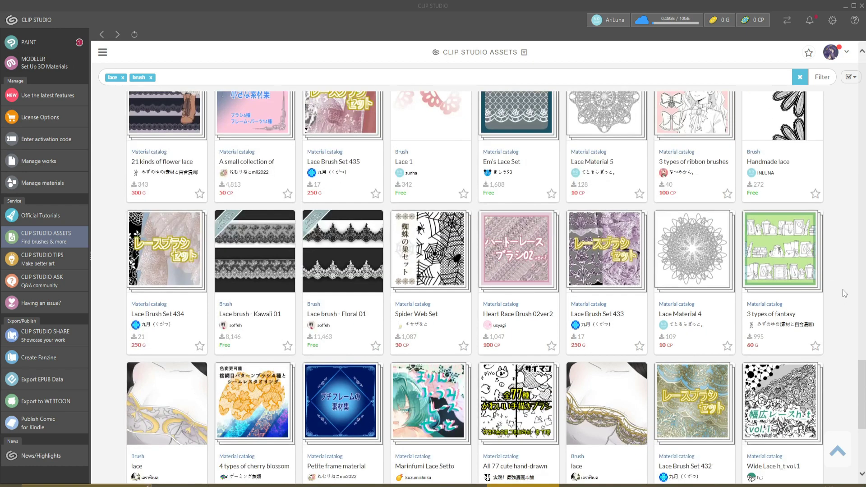
scroll(843, 288, down, 5)
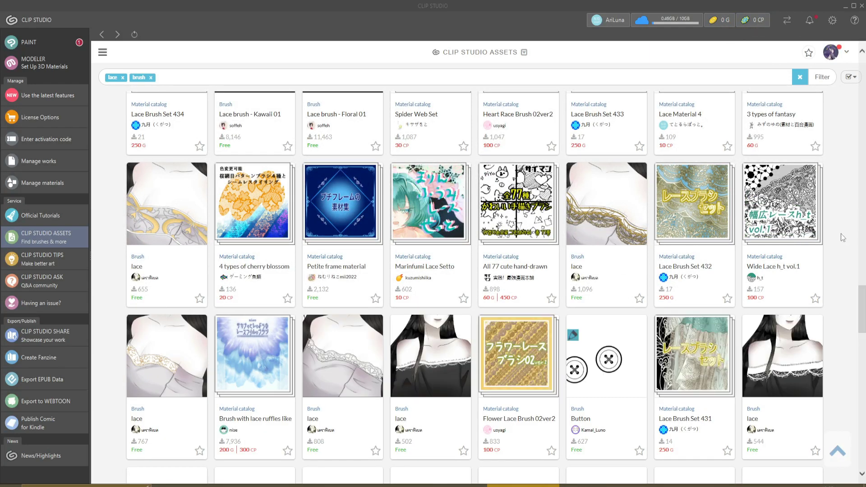
scroll(842, 238, down, 5)
scroll(834, 309, down, 5)
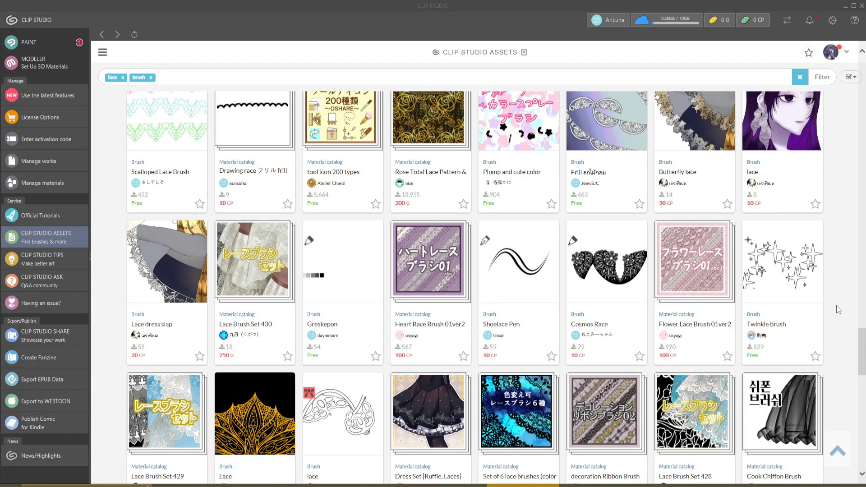
scroll(837, 309, down, 2)
scroll(838, 310, down, 3)
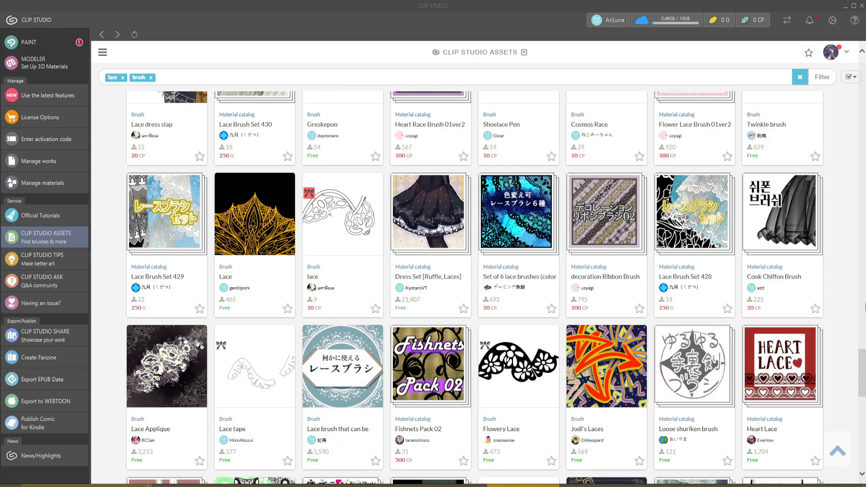
scroll(865, 307, down, 3)
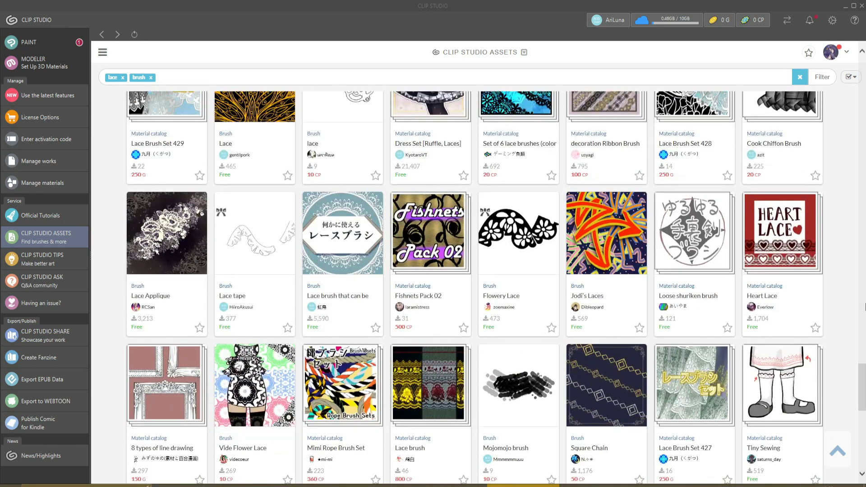
scroll(852, 294, up, 3)
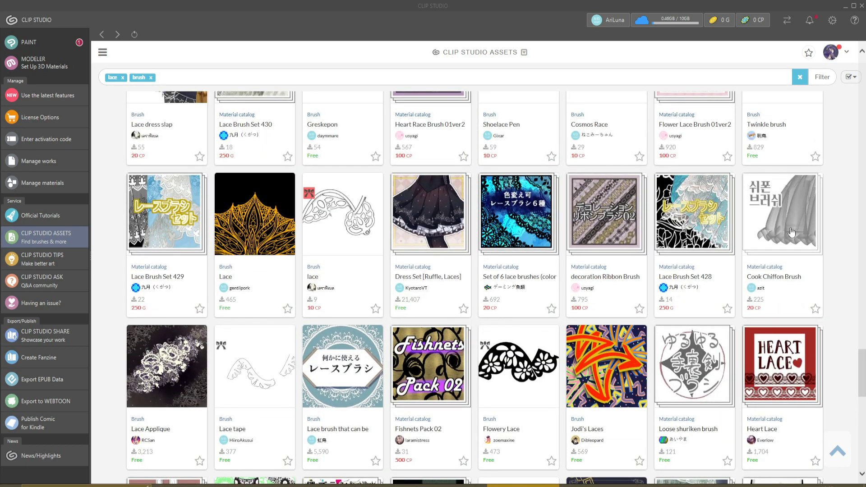
scroll(841, 280, down, 4)
scroll(840, 276, down, 3)
scroll(841, 276, down, 3)
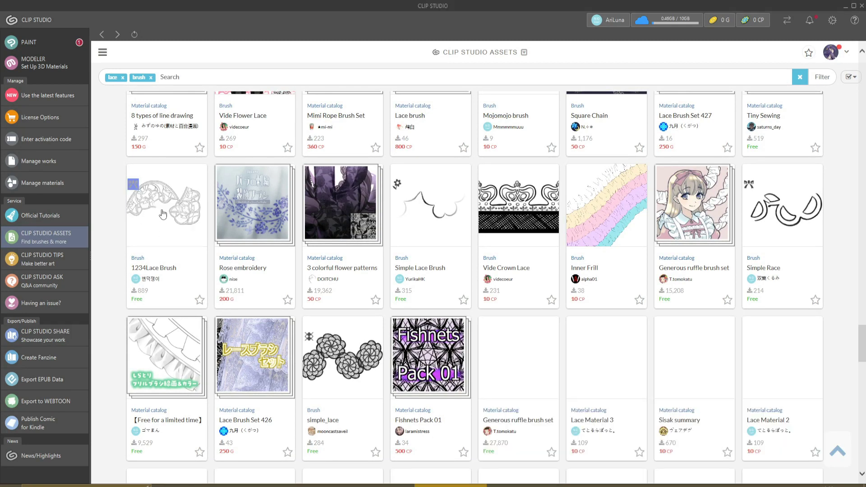
Step: Open the 1234Lace Brush material page and download the free brush
click(174, 221)
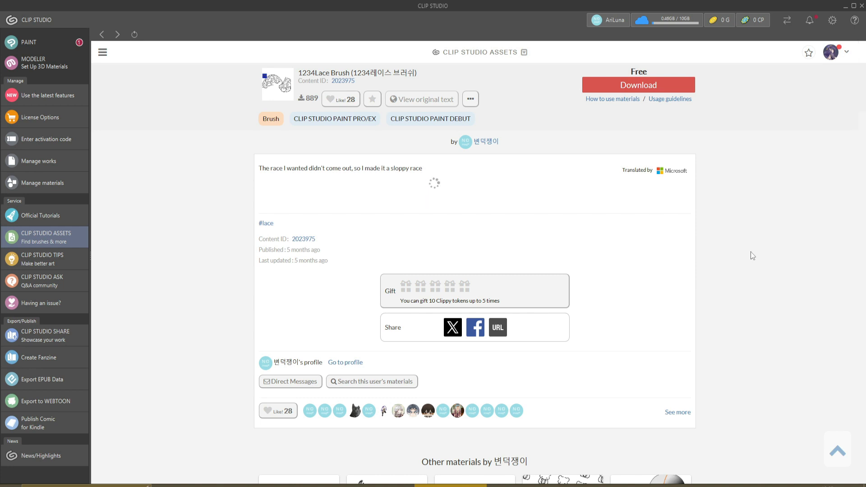
click(653, 86)
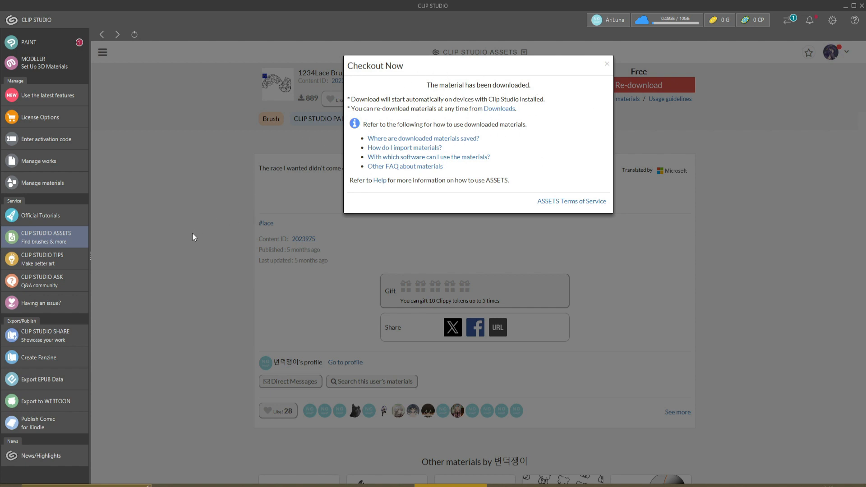
Step: Clear completed entries from the Data Transfers log and launch CLIP STUDIO PAINT
click(163, 222)
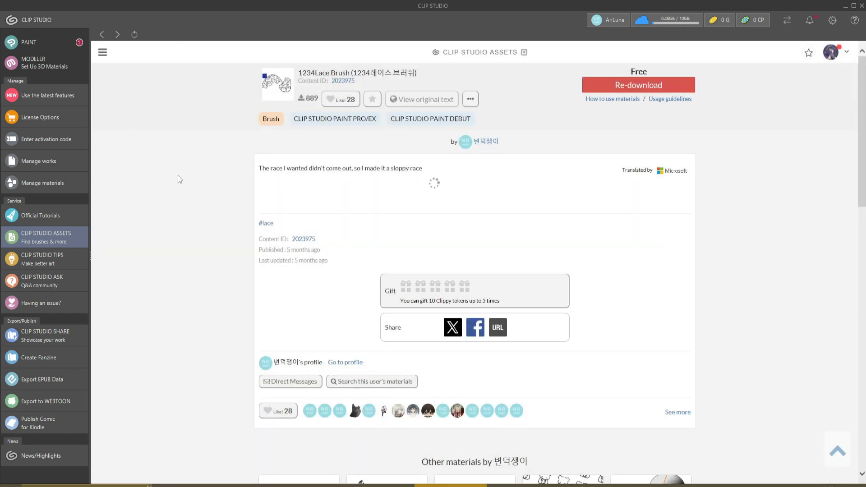
click(787, 20)
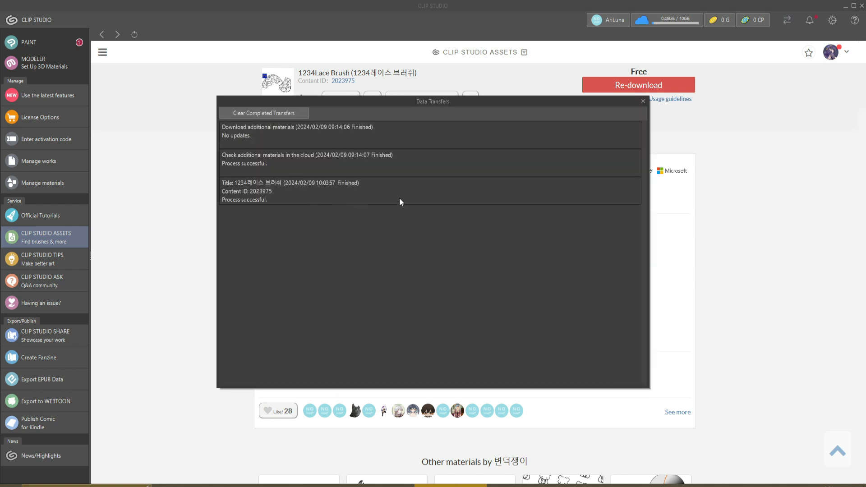
click(276, 114)
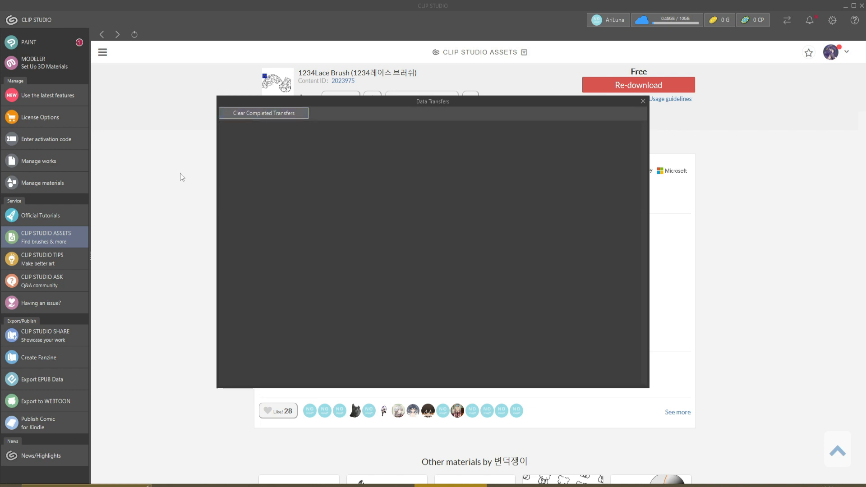
click(643, 101)
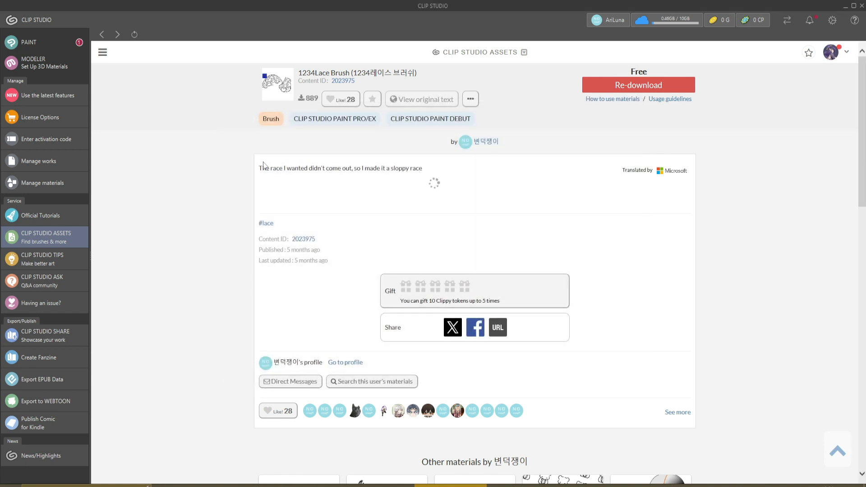
click(34, 43)
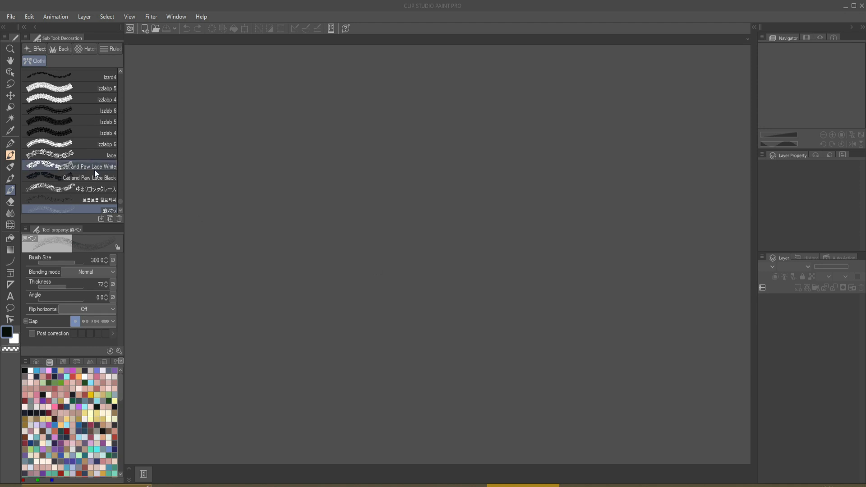
Step: Scroll through the Decoration lace sub tools, then bring up the File menu
scroll(89, 164, down, 5)
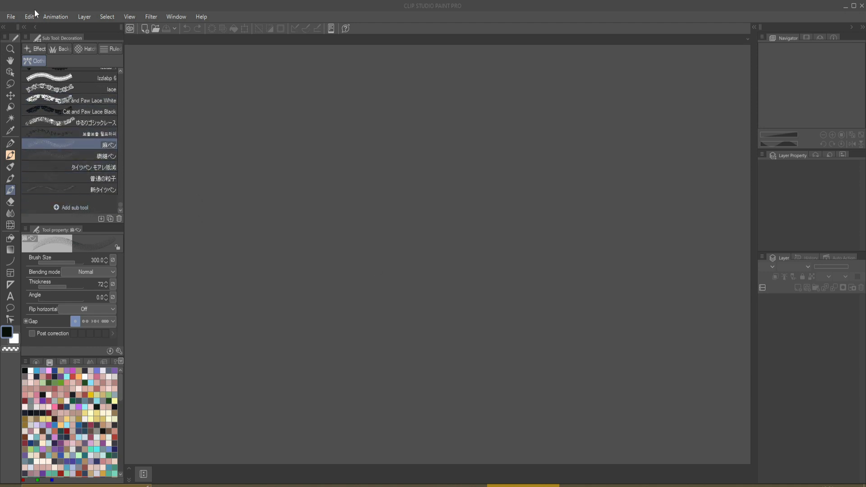
click(11, 18)
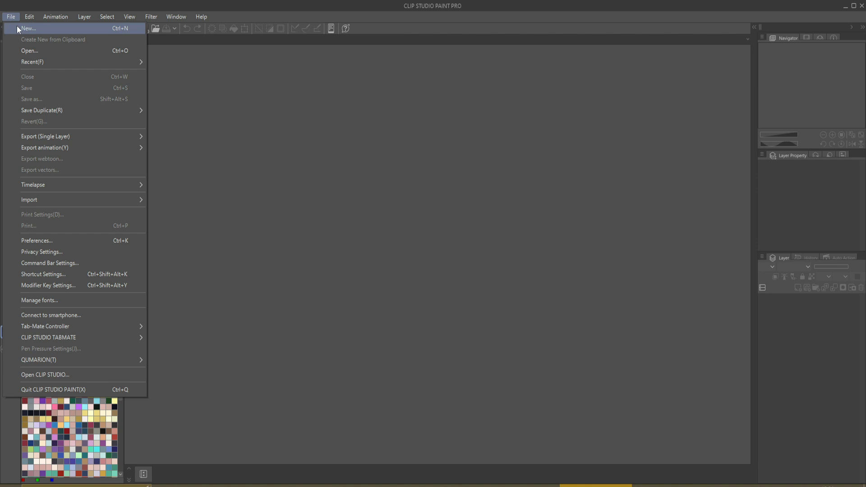
Step: Create a new 4000 × 5000 px, 300 dpi Illustration canvas and zoom in slightly
click(32, 26)
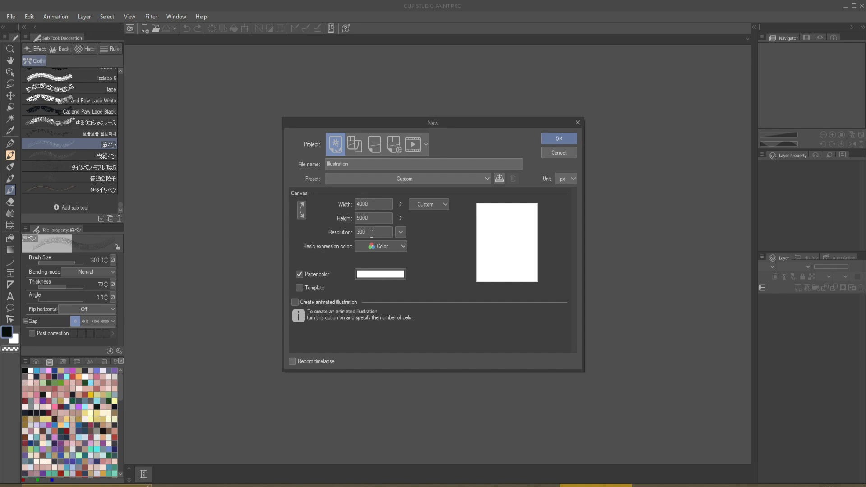
click(558, 139)
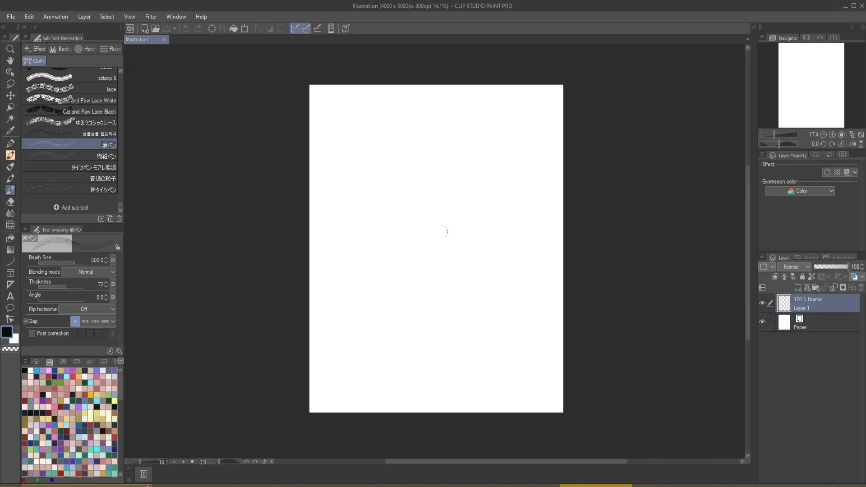
scroll(443, 199, up, 1)
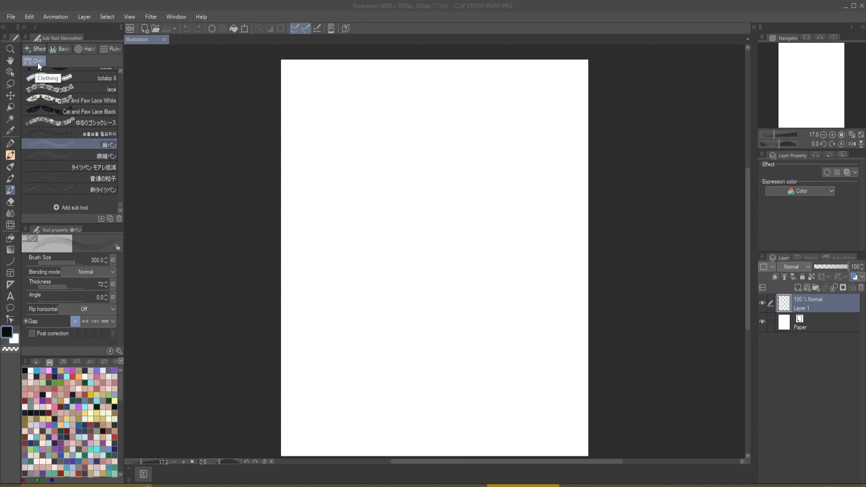
Step: Add the downloaded 1234레이스 브러쉬 lace brush to the decoration sub tools
click(74, 207)
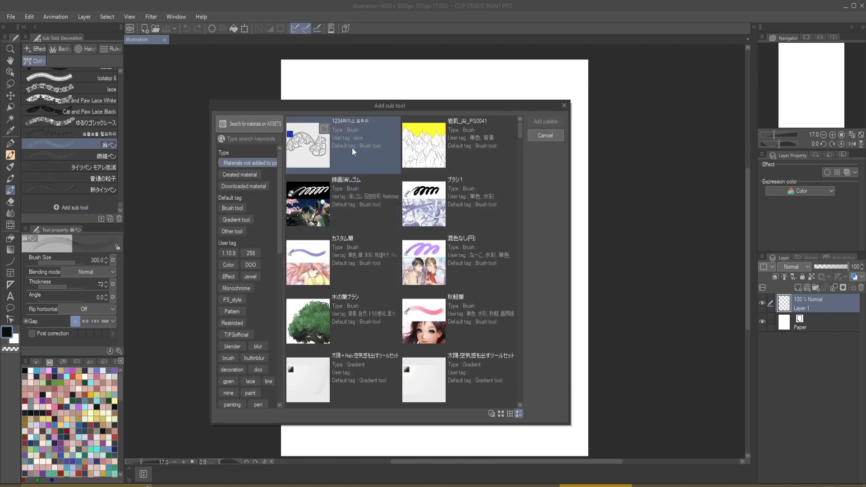
click(255, 186)
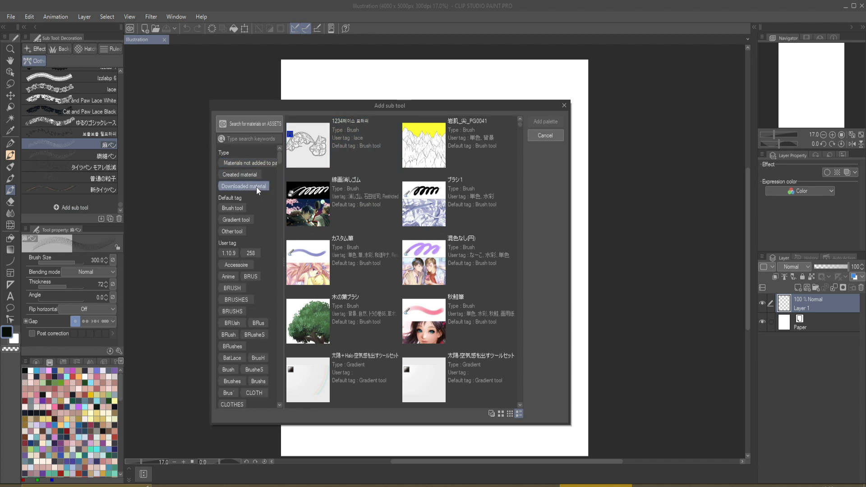
click(356, 144)
click(548, 121)
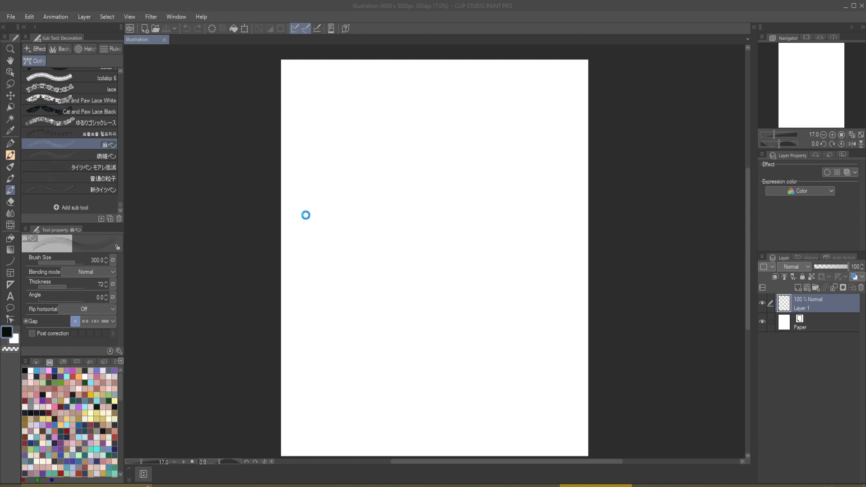
Step: Raise the brush size to 452.8 and draw a lace ribbon across the upper page
scroll(76, 179, down, 1)
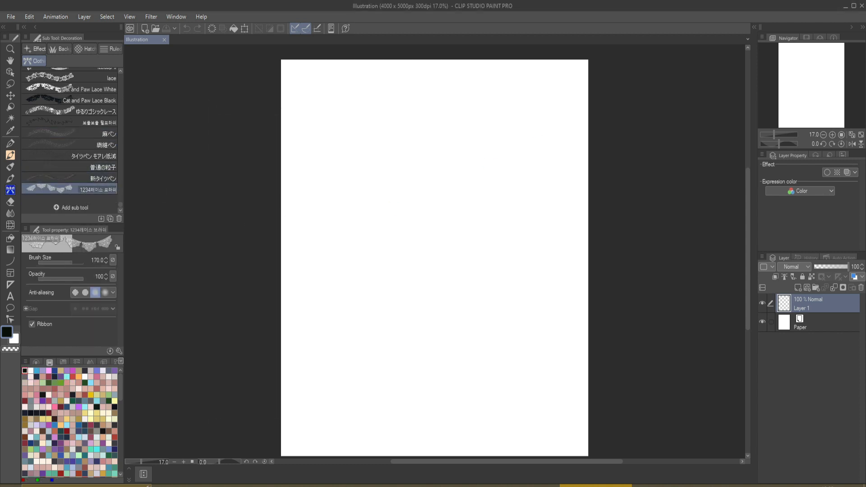
drag(70, 261, 78, 259)
drag(322, 223, 537, 221)
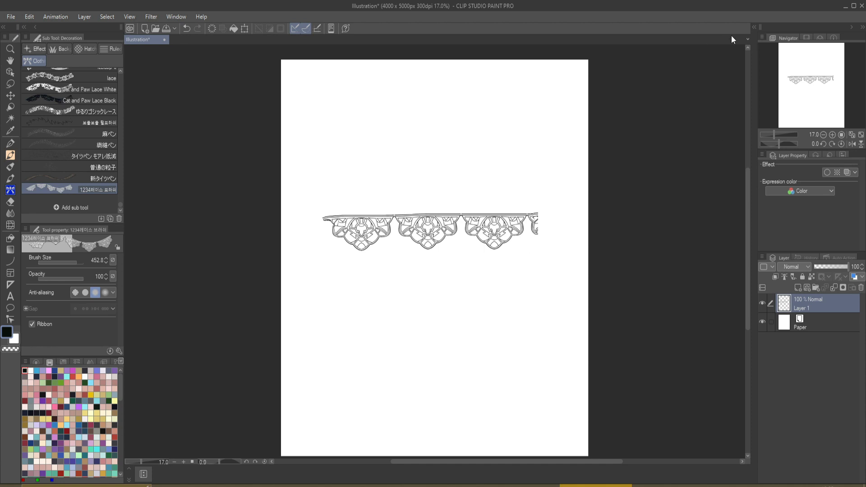
Step: In the Material palette, drag the 1234 lace brush from Download into LACE, then collapse it
click(753, 27)
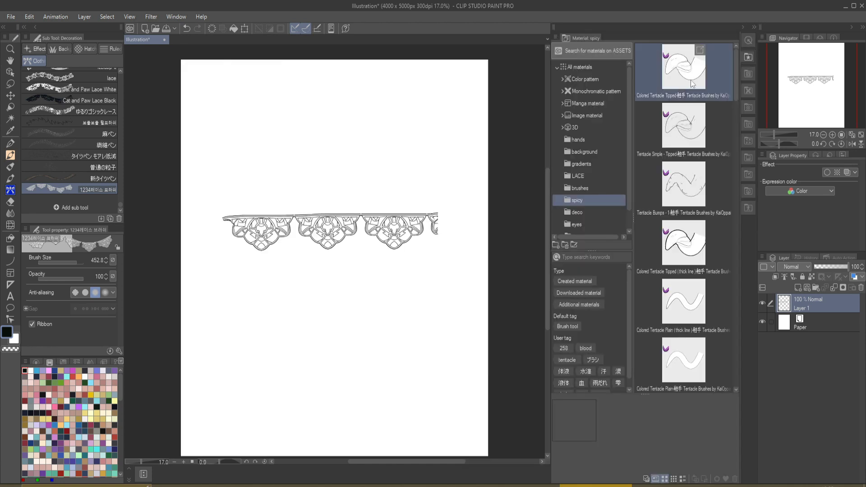
scroll(582, 158, down, 1)
scroll(586, 184, down, 1)
click(592, 216)
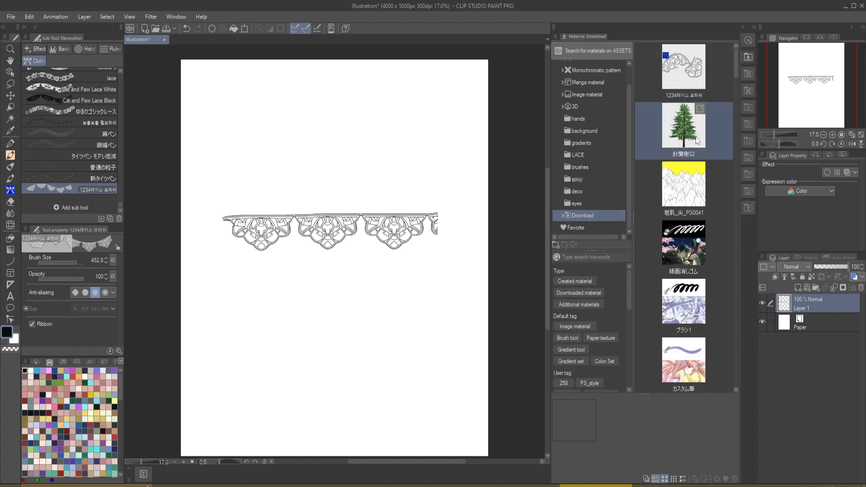
scroll(683, 288, down, 5)
scroll(683, 285, up, 5)
scroll(683, 282, down, 2)
scroll(683, 283, up, 3)
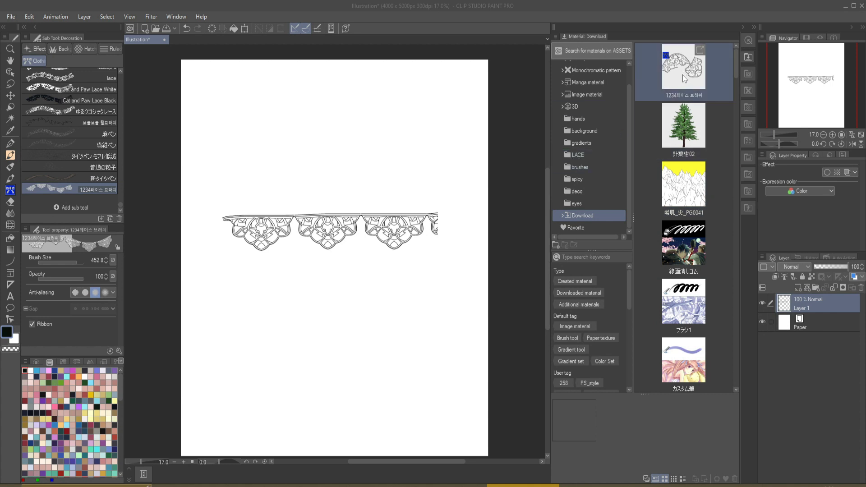
drag(685, 71, 602, 155)
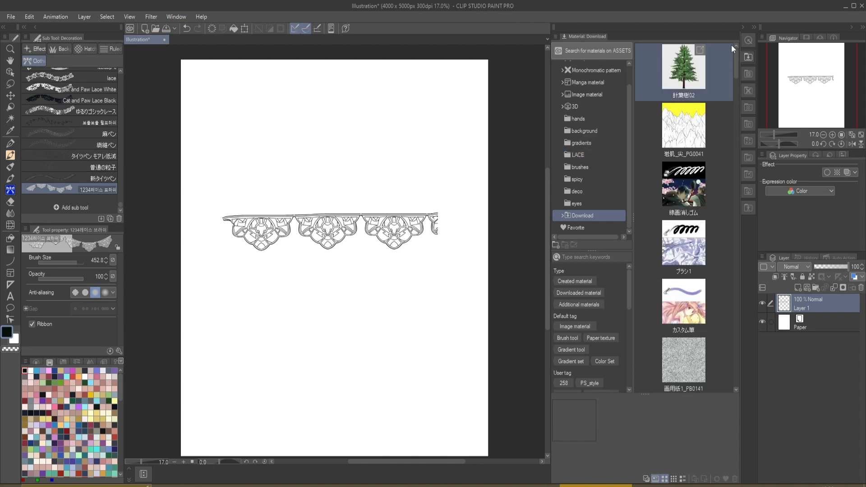
click(742, 26)
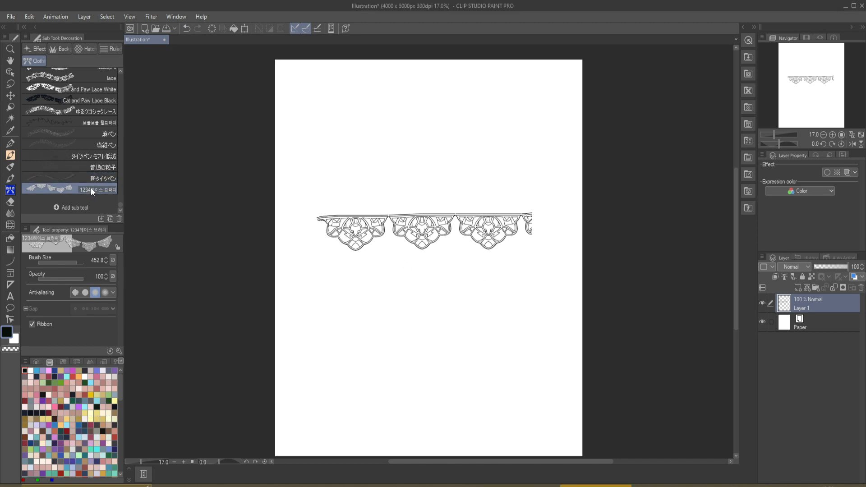
Step: Move the 1234 lace brush into its own sub tool group, check it, then return to Cloth
drag(91, 188, 85, 58)
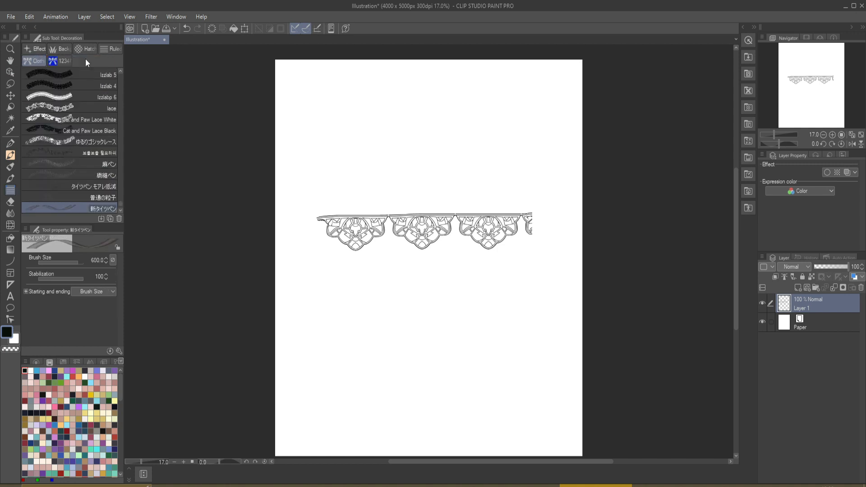
click(56, 60)
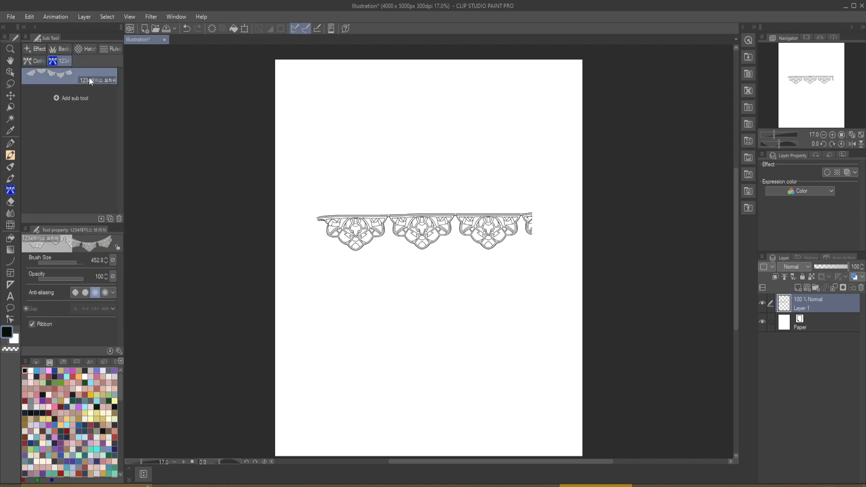
click(35, 60)
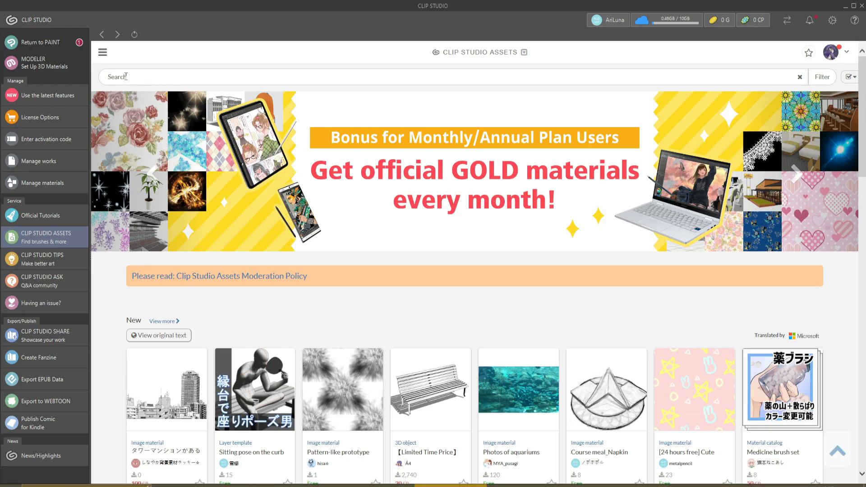
Step: Search Assets with the tags 'lineart' and 'brush' and browse the 1,492 results
click(127, 77)
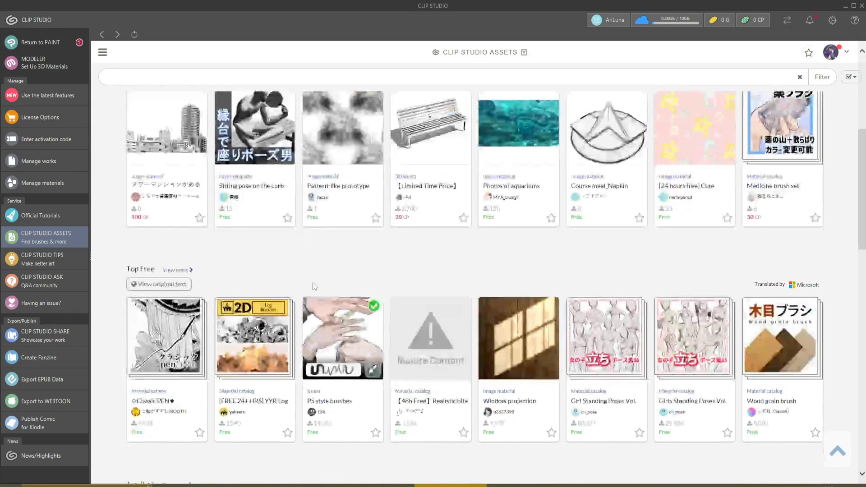
scroll(314, 287, up, 5)
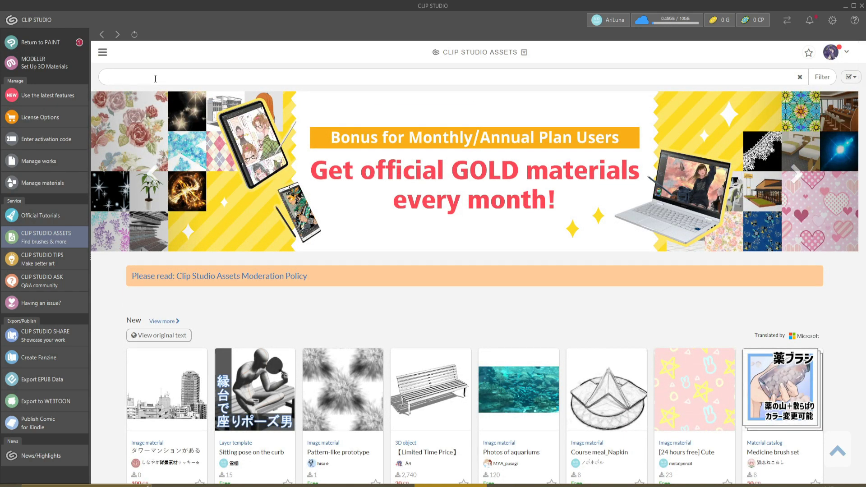
text(lineart)
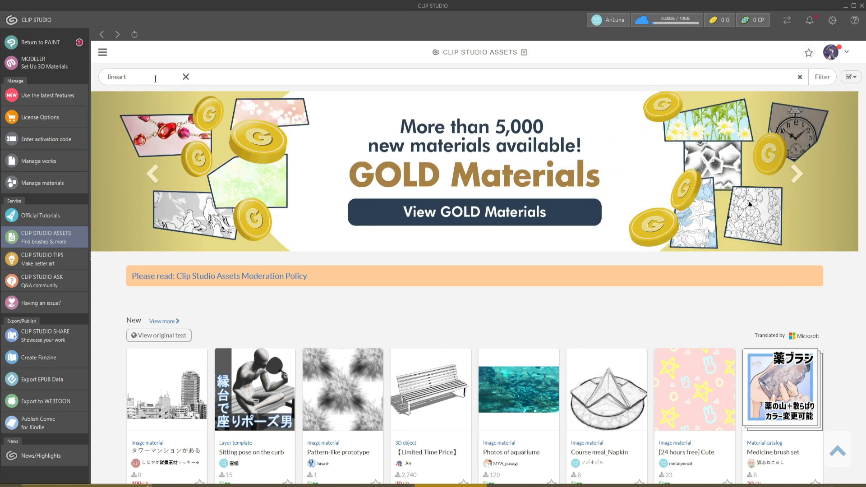
key(Return)
text(bru)
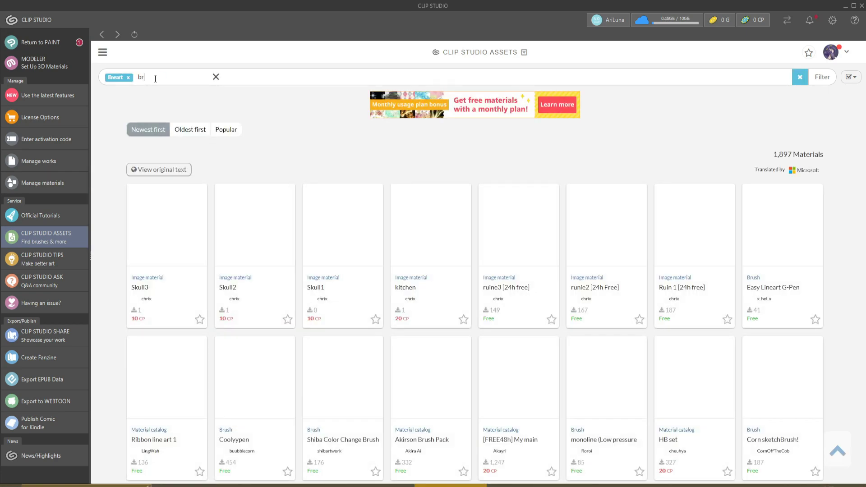
text(sh)
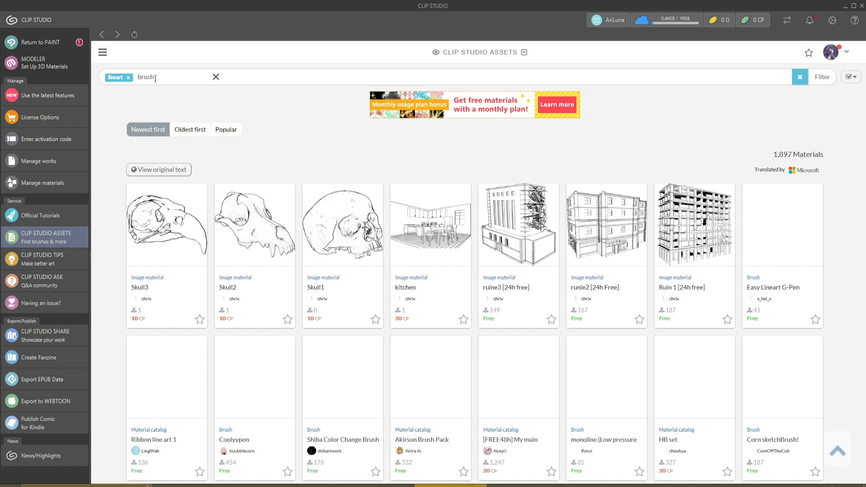
key(Return)
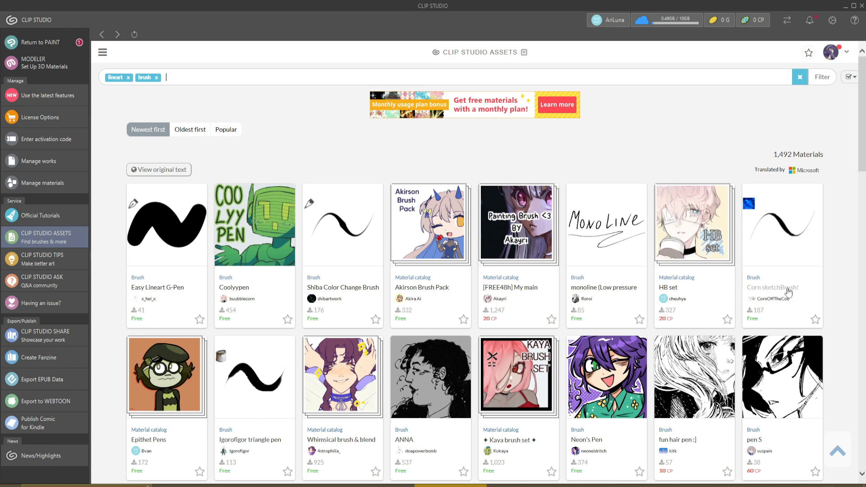
scroll(338, 341, down, 5)
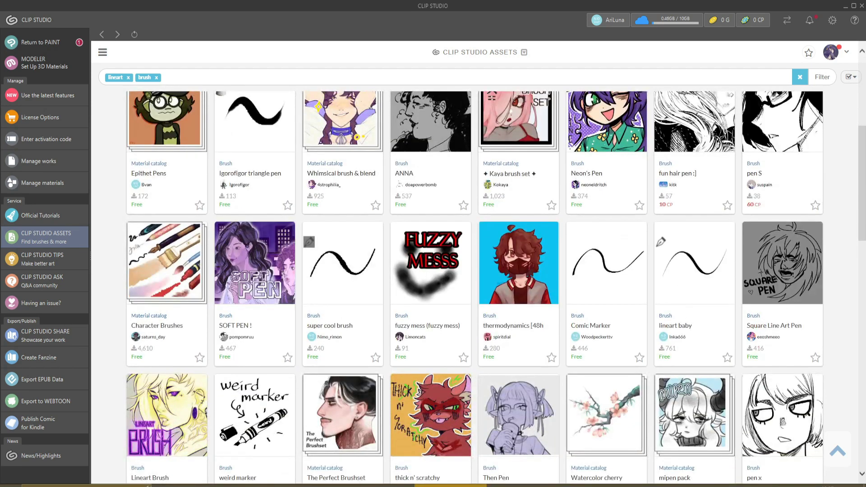
scroll(354, 216, down, 4)
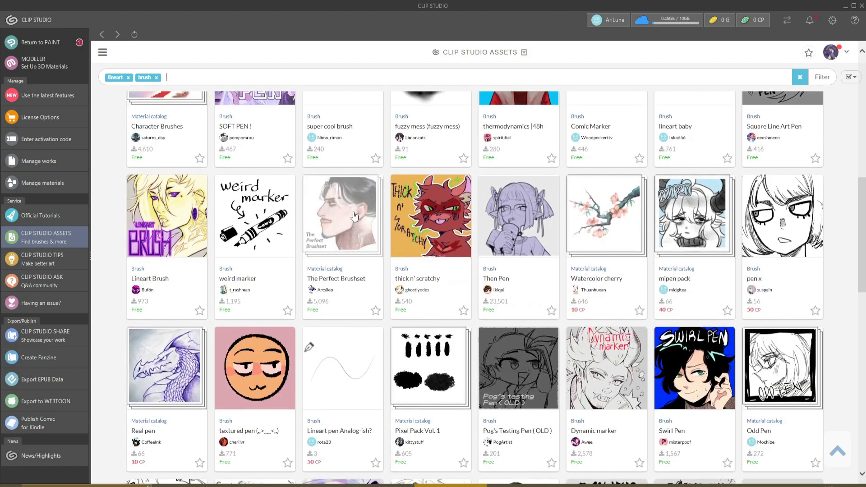
scroll(837, 312, down, 4)
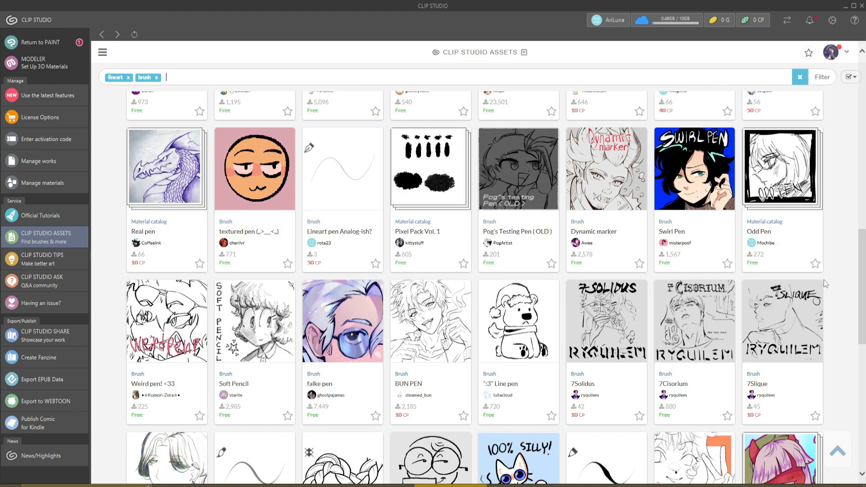
scroll(823, 281, down, 7)
scroll(823, 281, up, 20)
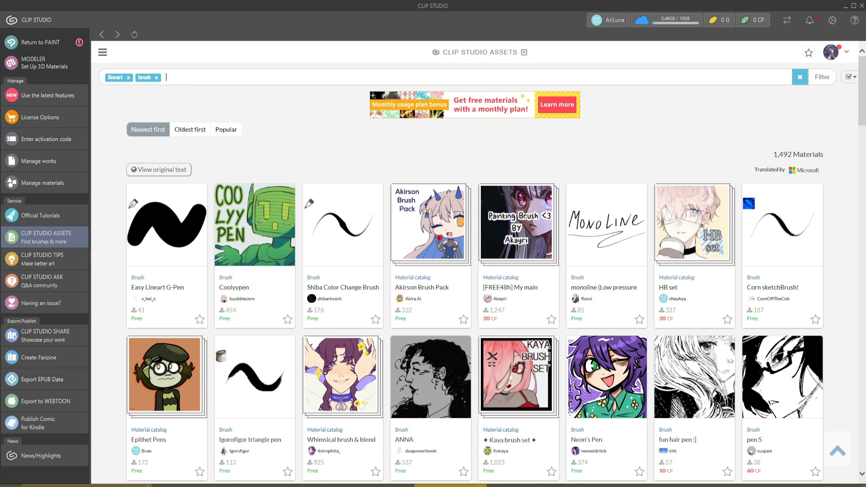
Step: Clear the search tags and open the Favorites page from the account menu
click(800, 77)
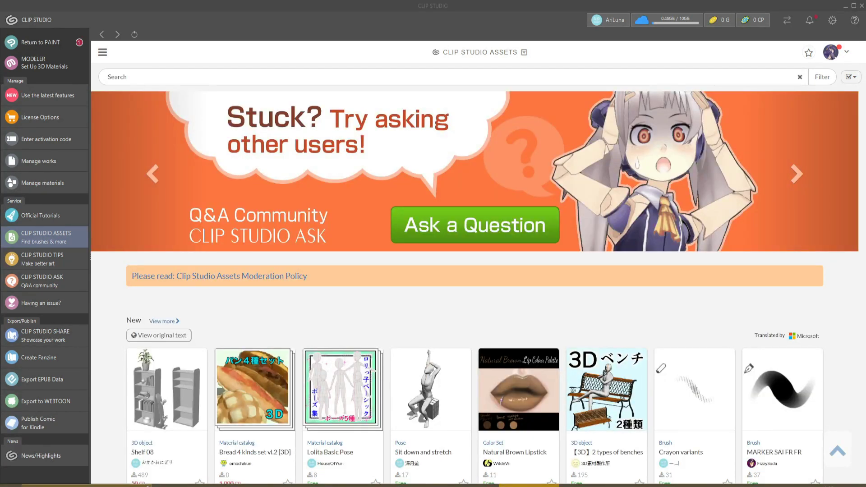
click(846, 53)
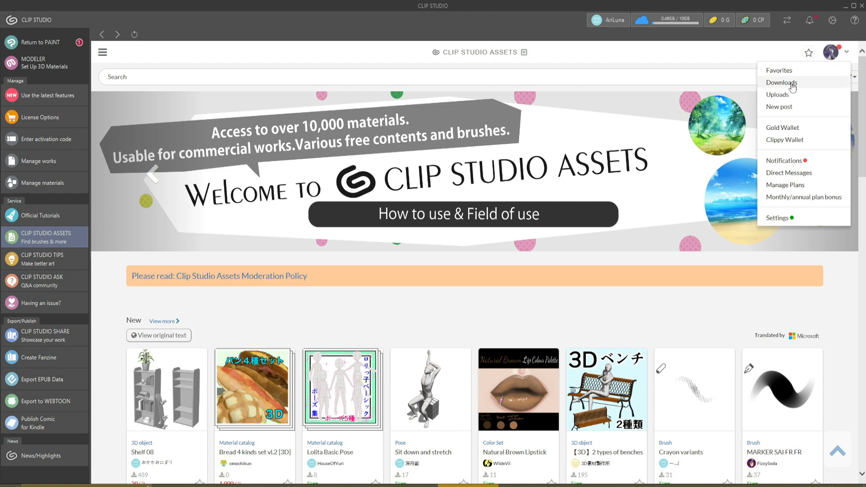
click(784, 71)
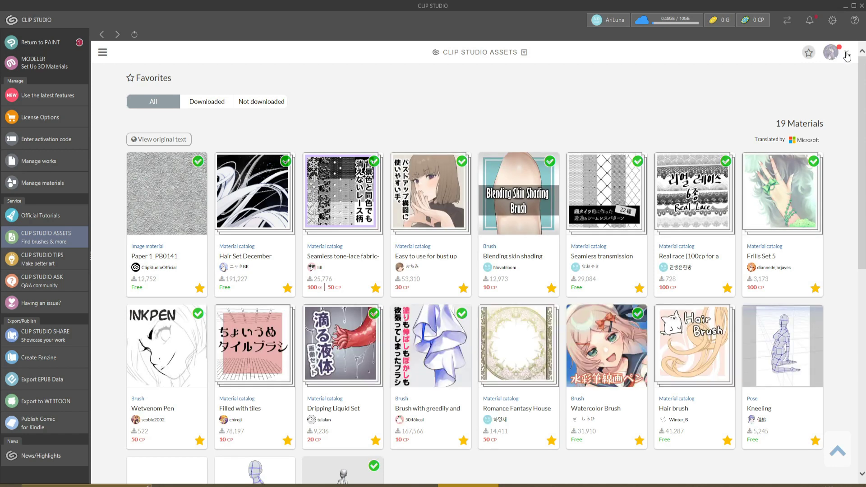
Step: Open Downloads from the account menu and scroll through the downloaded lace brushes
click(848, 55)
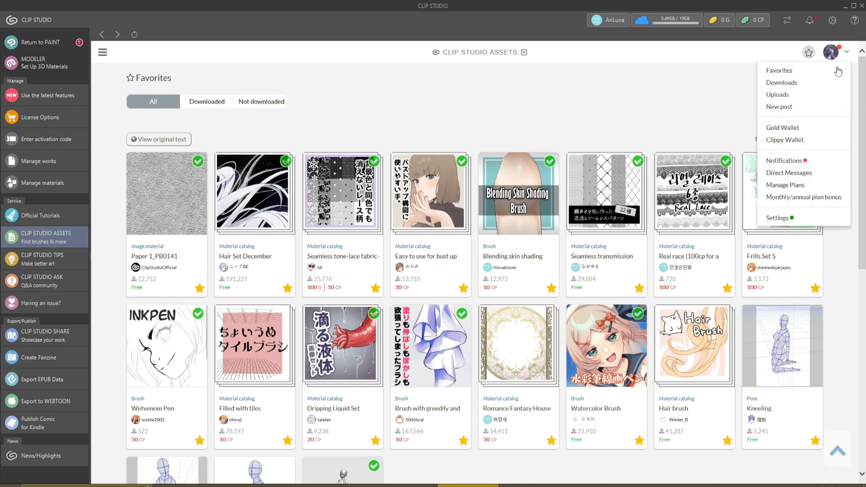
click(808, 85)
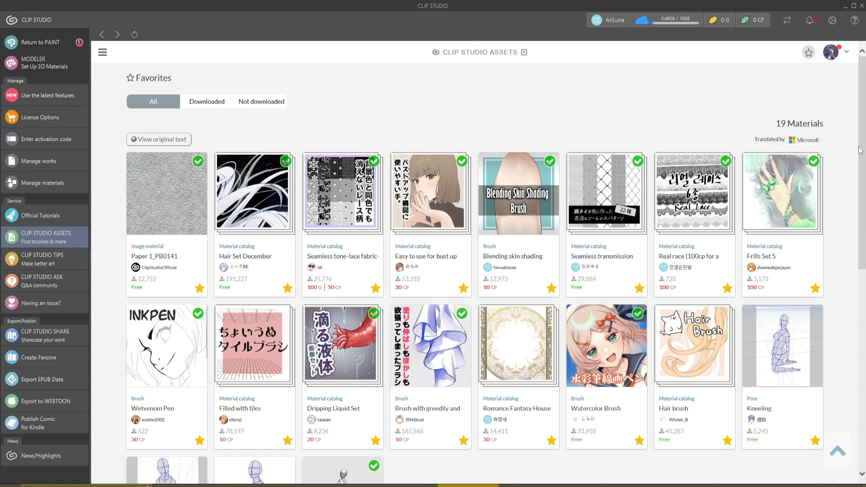
scroll(841, 196, down, 15)
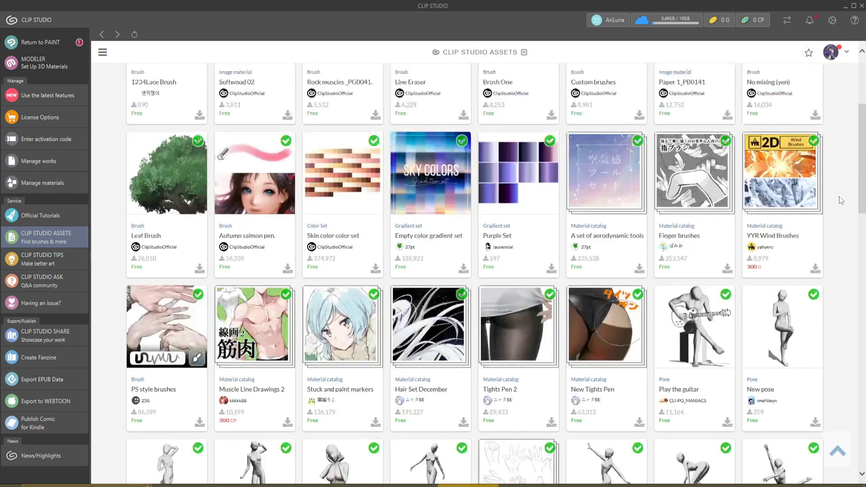
scroll(841, 199, down, 5)
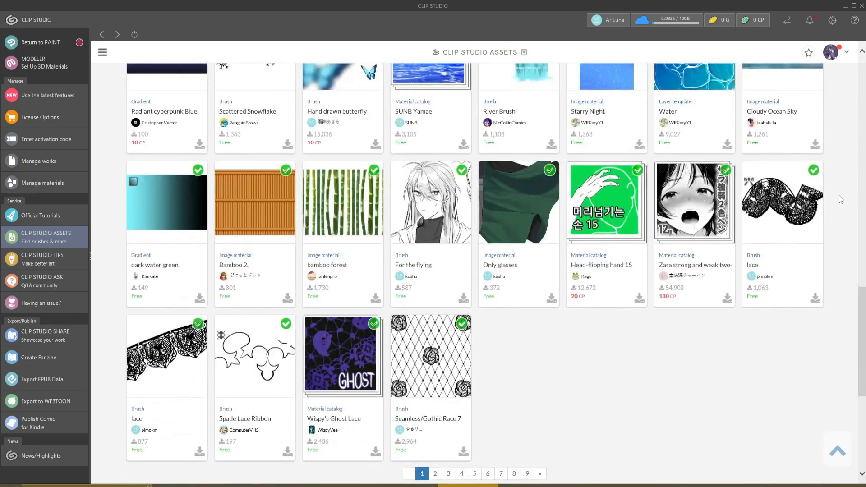
scroll(836, 194, down, 3)
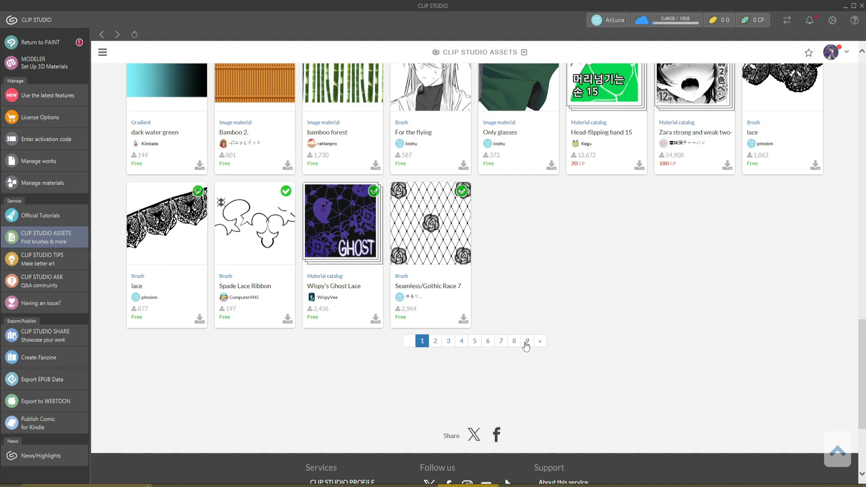
scroll(715, 357, up, 5)
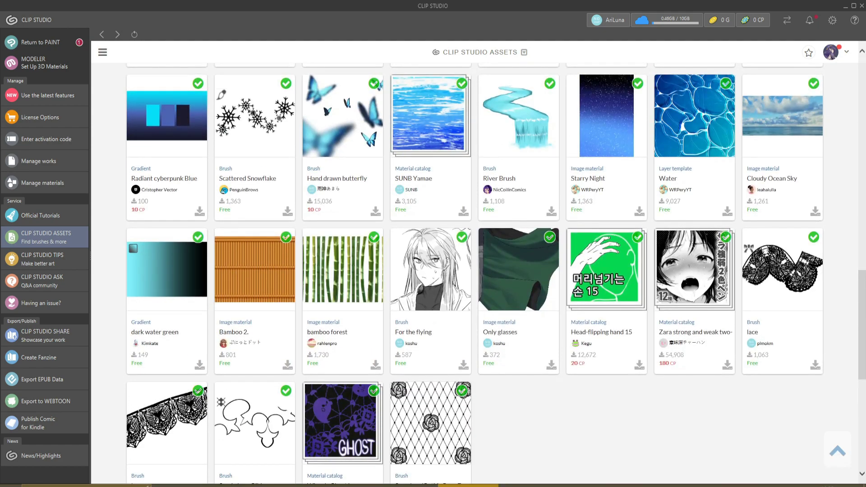
scroll(139, 357, up, 10)
scroll(139, 357, up, 3)
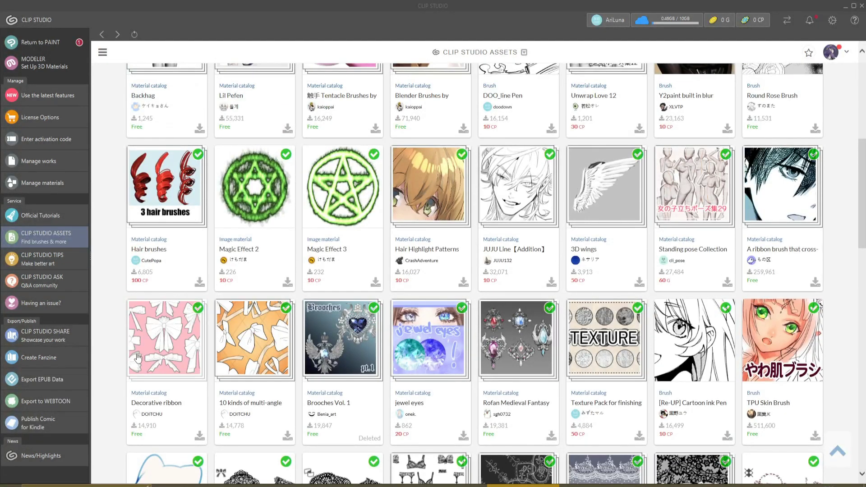
scroll(149, 360, down, 3)
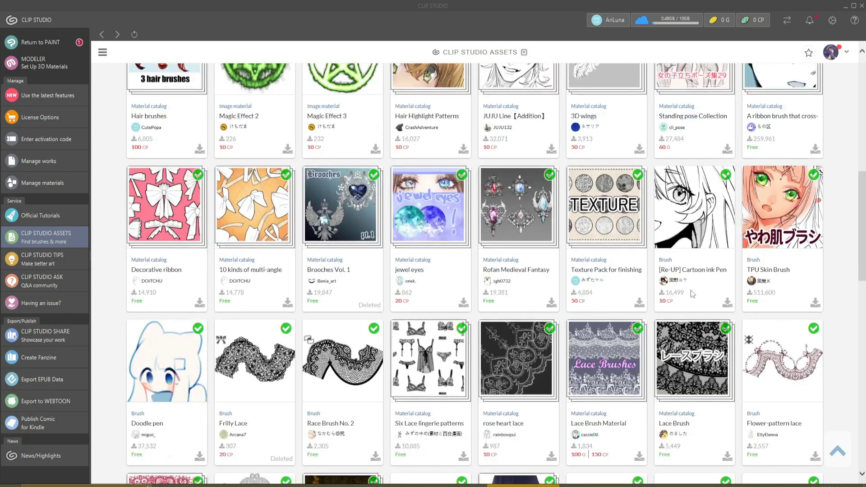
scroll(776, 320, down, 6)
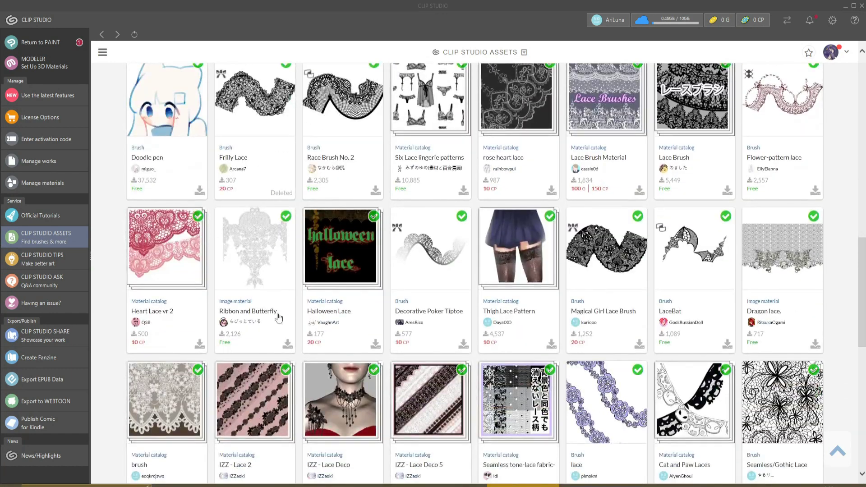
scroll(847, 308, down, 1)
scroll(847, 308, down, 5)
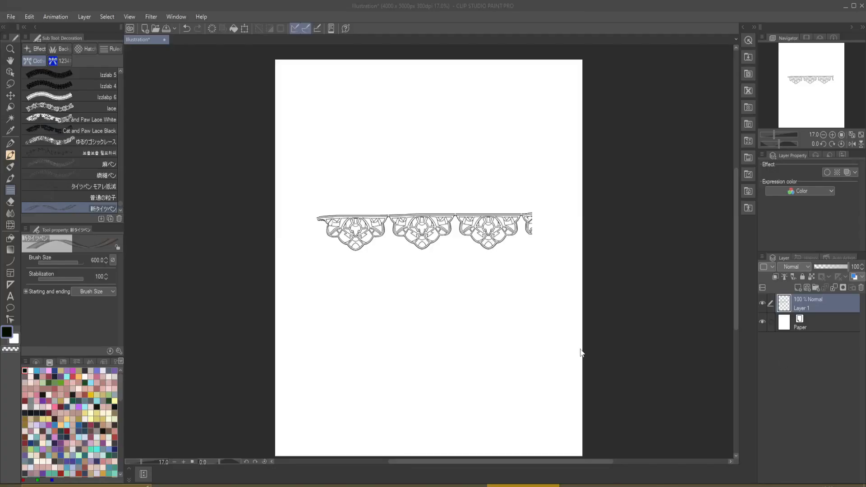
Step: Paint a large tights-textured cylinder above the lace border with the タイツペン brush
scroll(61, 146, up, 5)
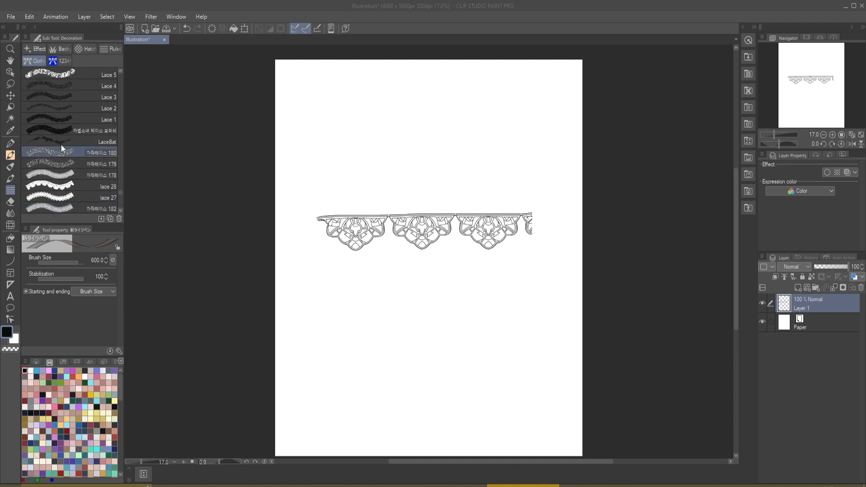
scroll(62, 143, up, 10)
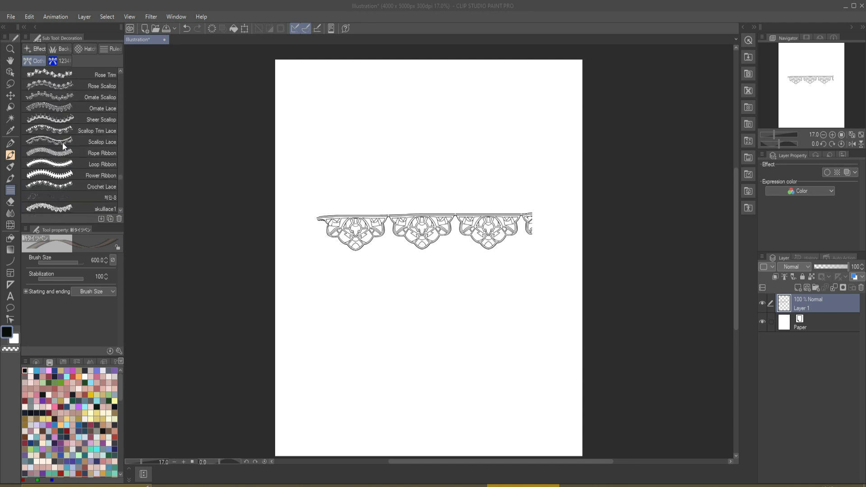
scroll(63, 144, up, 10)
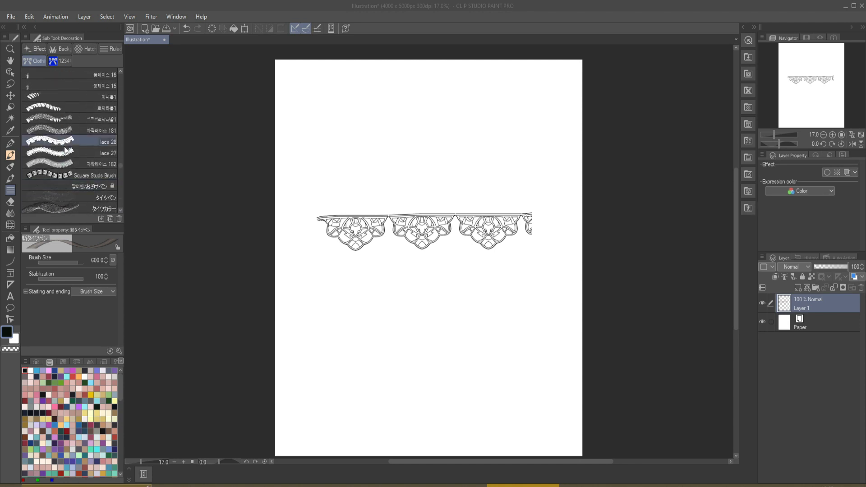
scroll(78, 153, down, 1)
click(78, 119)
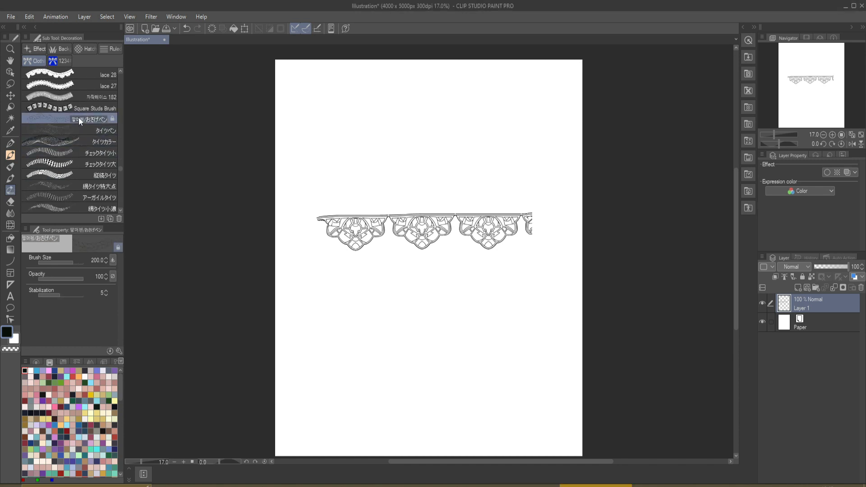
mouse_move(359, 189)
mouse_down()
mouse_move(409, 189)
mouse_move(375, 212)
mouse_move(334, 176)
mouse_move(410, 131)
mouse_move(442, 142)
mouse_move(510, 142)
mouse_up()
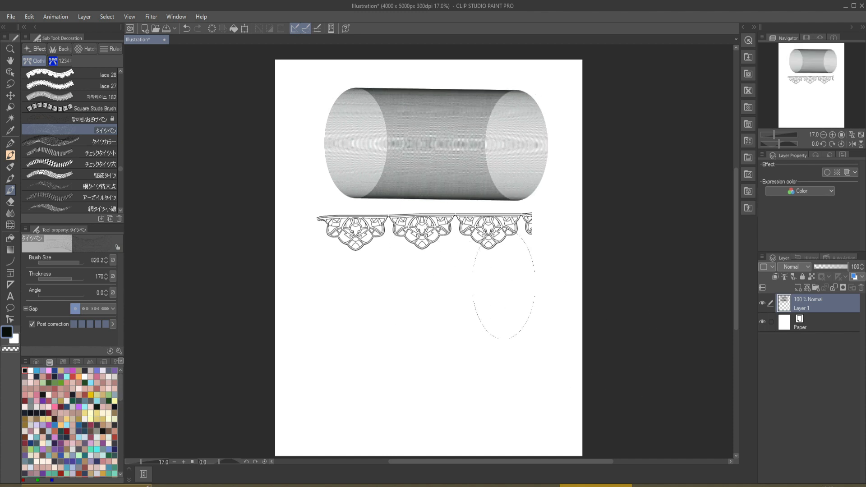
Step: Paint a curved タイツカラー tights tube below the lace, then glance at the Tights Brush asset page
click(58, 141)
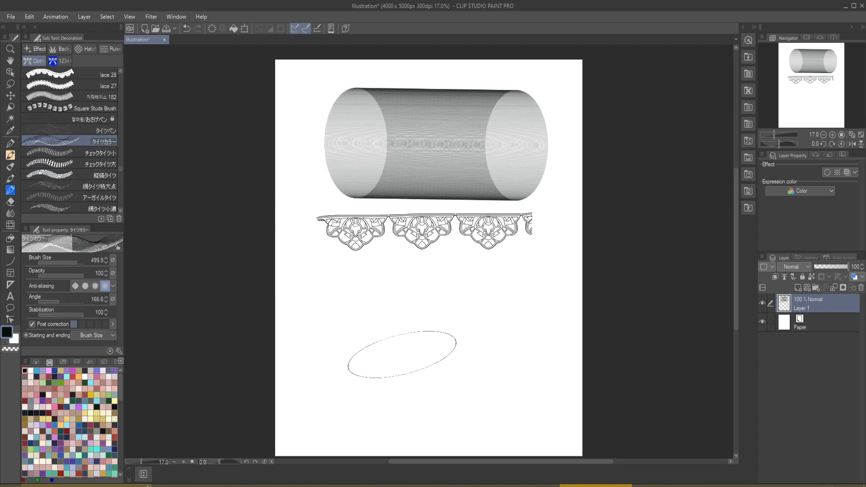
mouse_move(351, 283)
mouse_down()
mouse_move(395, 339)
mouse_move(411, 388)
mouse_up()
drag(433, 341, 465, 338)
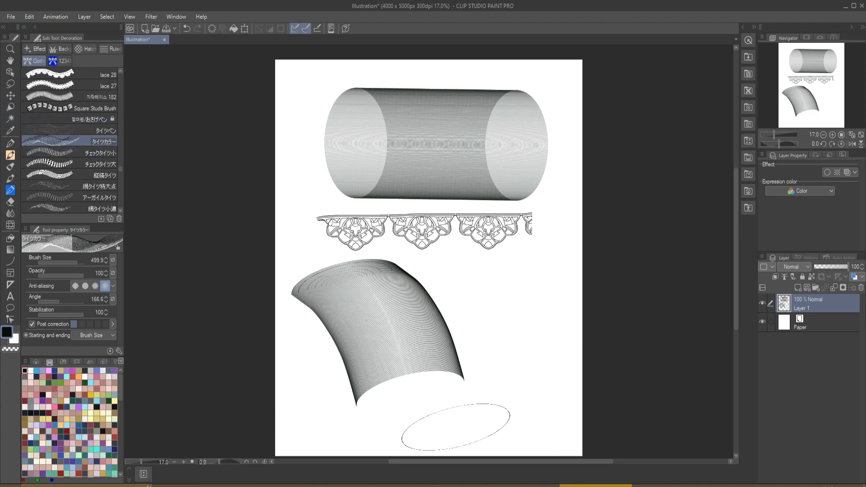
click(451, 485)
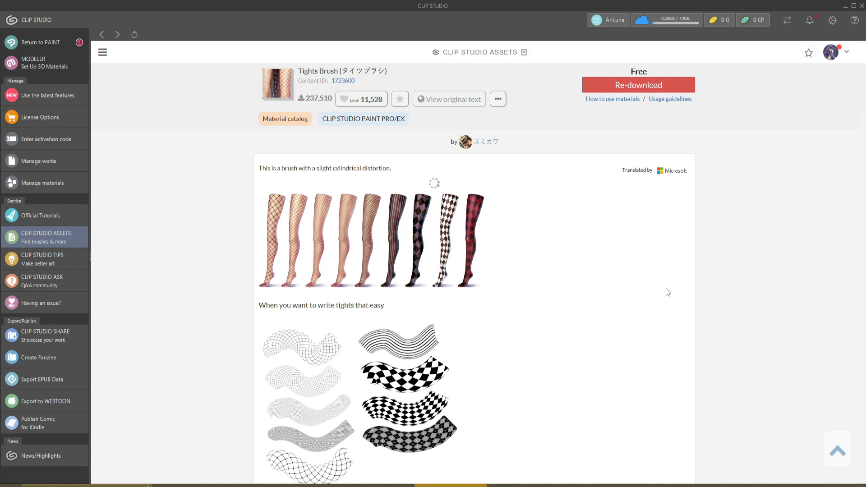
click(595, 485)
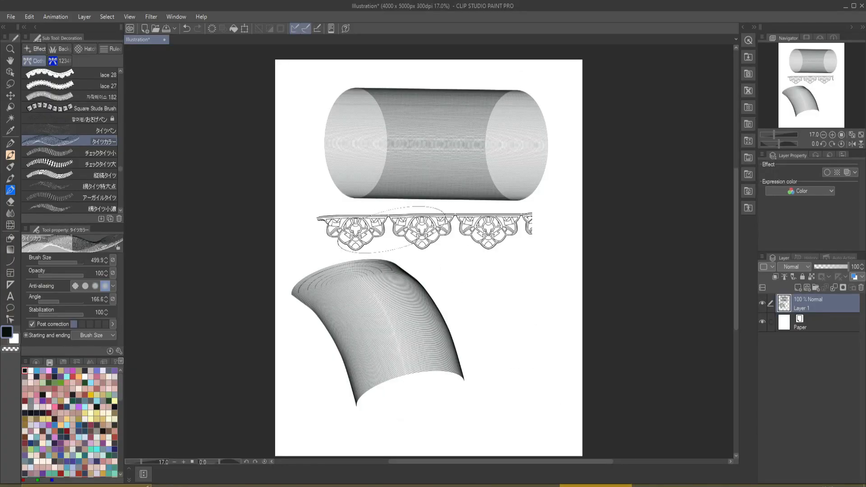
Step: Paint a dense floral Lace 5 patch to the right of the curved tights tube
scroll(68, 129, down, 4)
scroll(71, 129, down, 5)
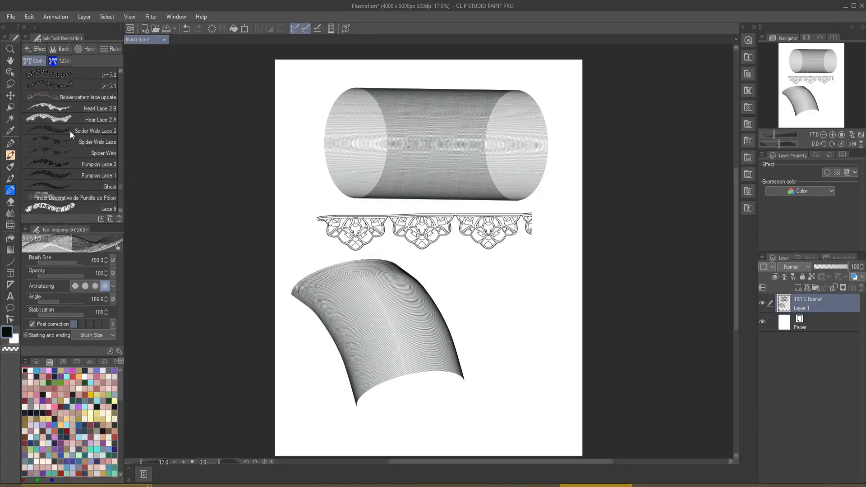
scroll(63, 146, down, 2)
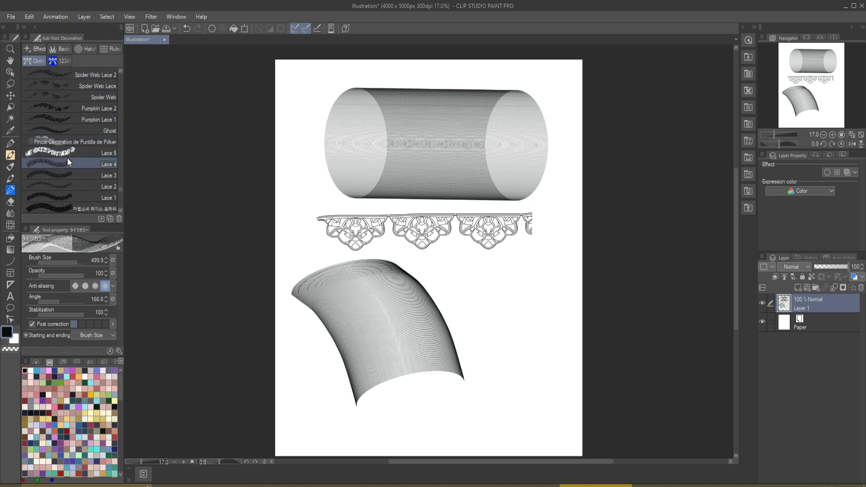
click(71, 153)
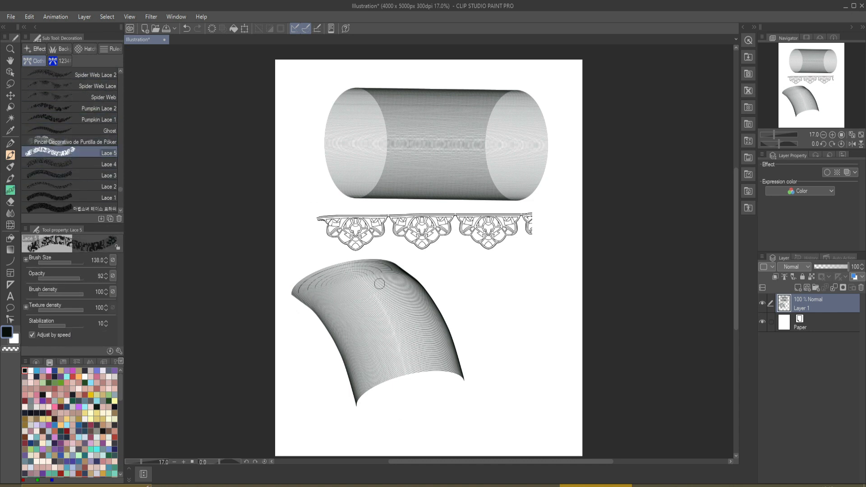
mouse_move(445, 289)
mouse_down()
mouse_move(526, 282)
mouse_move(487, 311)
mouse_move(515, 341)
mouse_up()
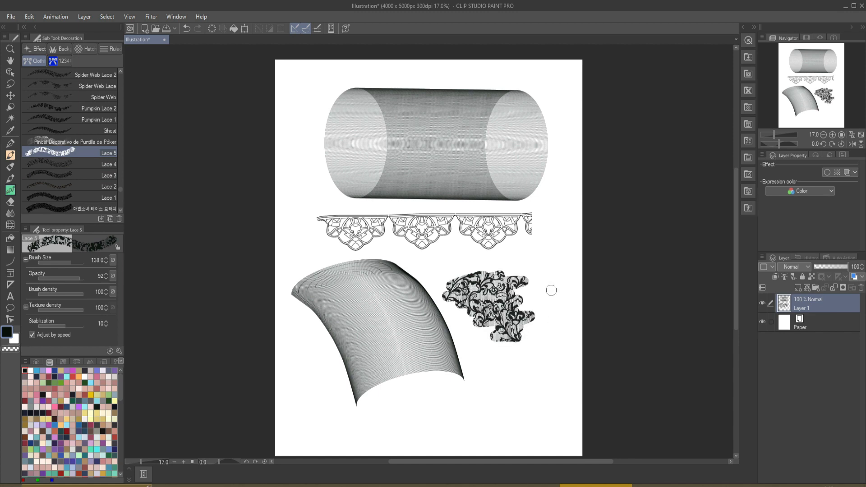
mouse_move(551, 293)
mouse_down()
mouse_move(540, 333)
mouse_move(538, 312)
mouse_move(529, 323)
mouse_move(536, 291)
mouse_move(549, 292)
mouse_move(533, 301)
mouse_move(537, 282)
mouse_up()
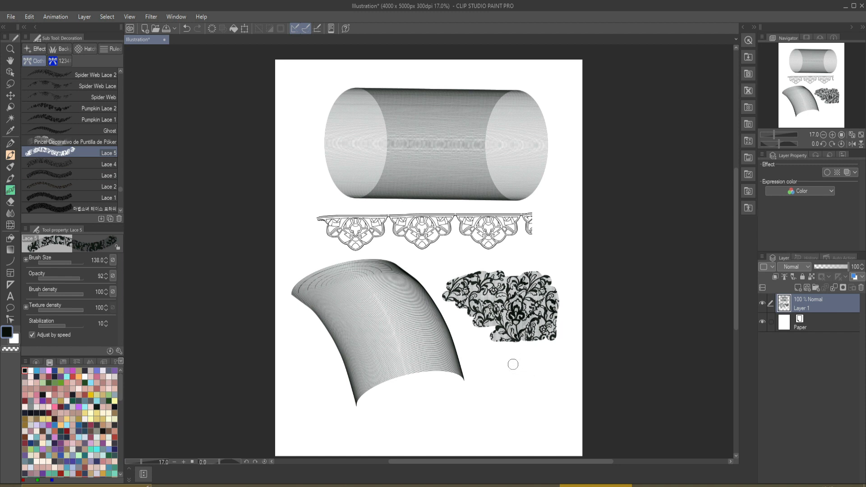
scroll(58, 153, down, 1)
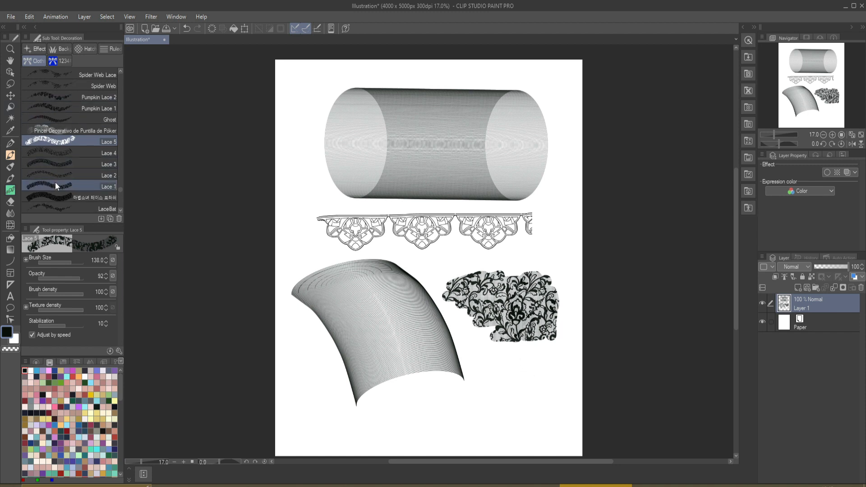
click(62, 154)
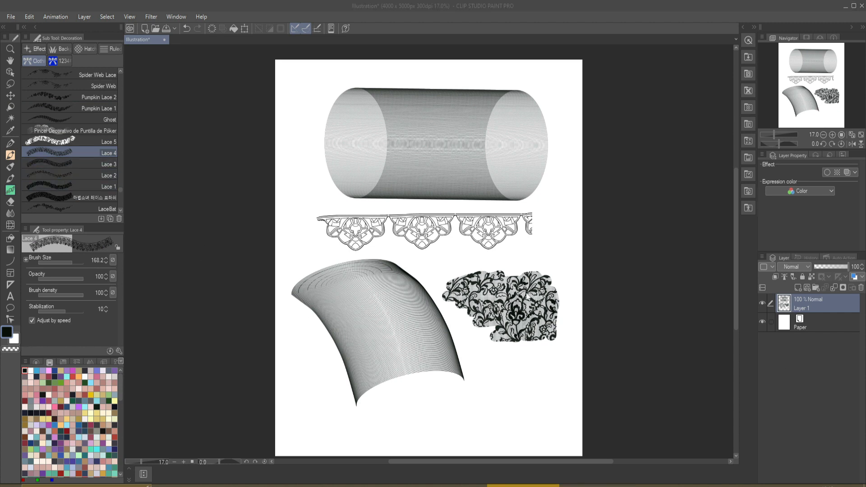
Step: Open the Material palette and select the Download folder in the material tree
click(748, 56)
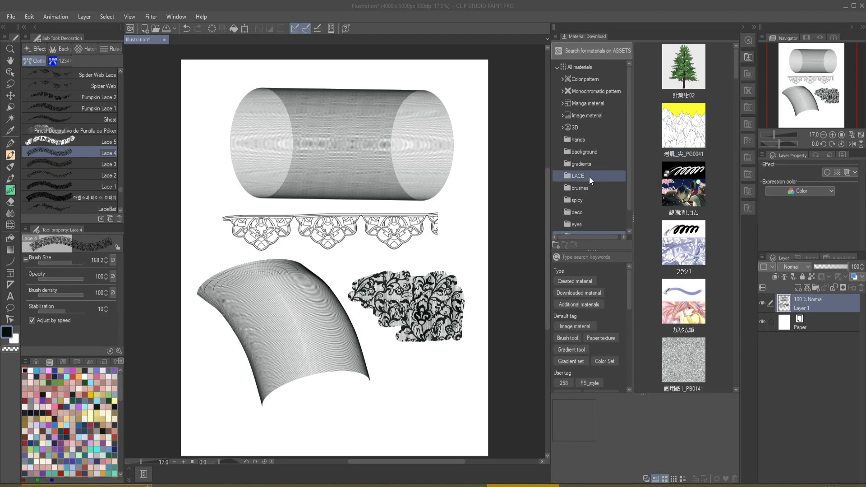
scroll(589, 176, down, 1)
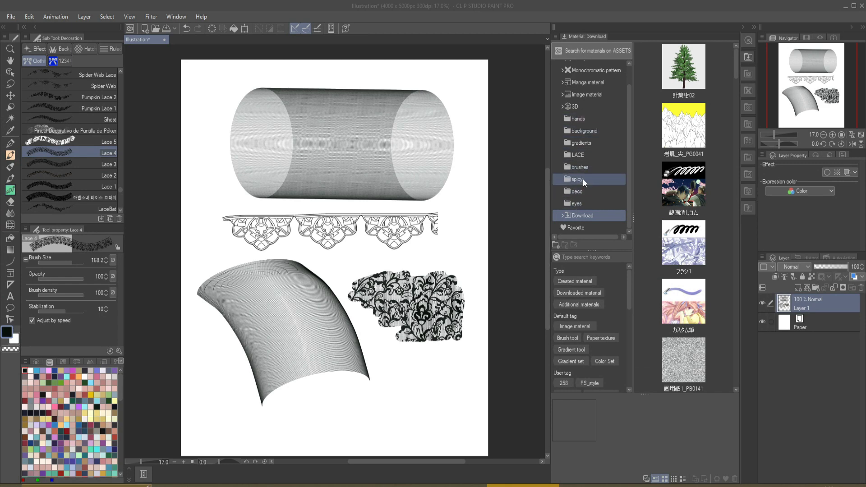
scroll(688, 220, down, 3)
scroll(687, 221, up, 3)
click(671, 191)
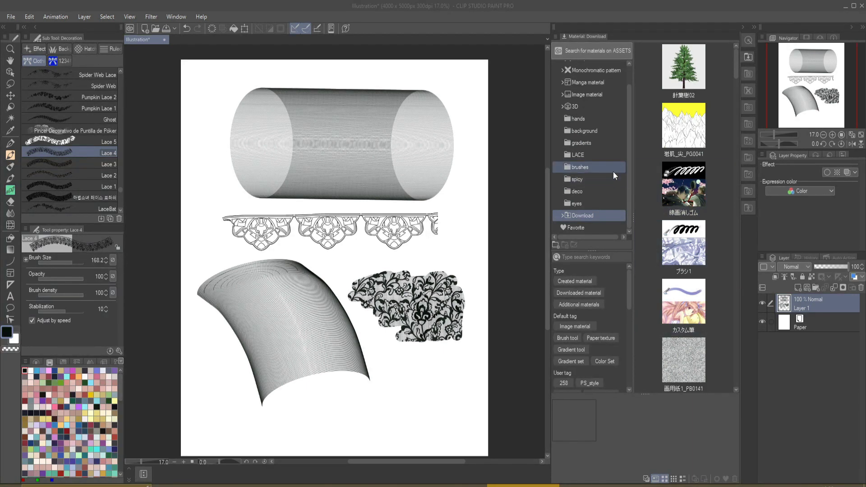
Step: Create a new folder inside deco, naming it 'dasd'
right_click(610, 188)
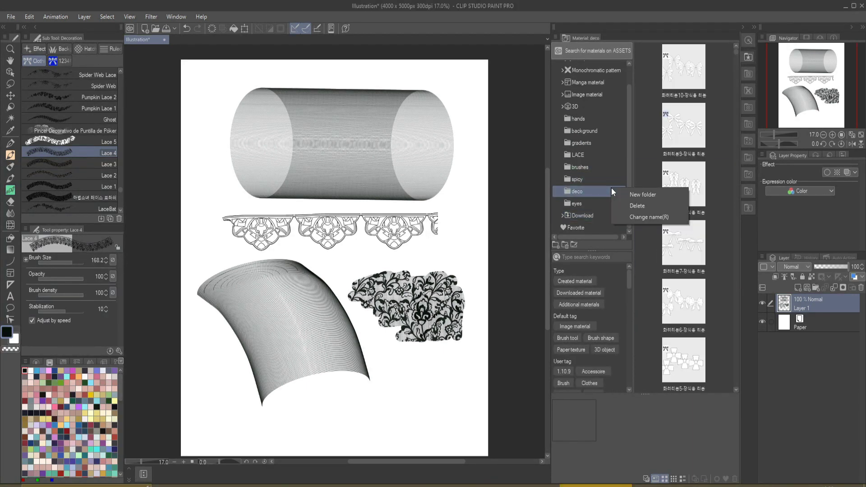
click(642, 195)
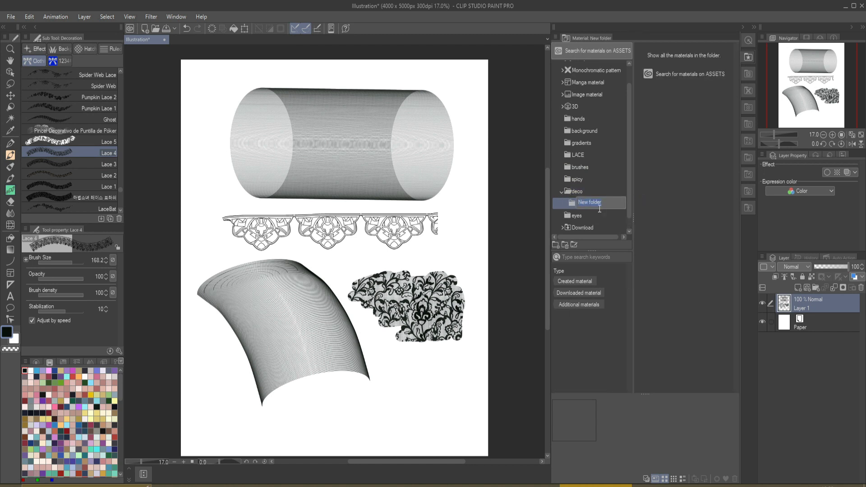
text(dasdfsdf)
key(Return)
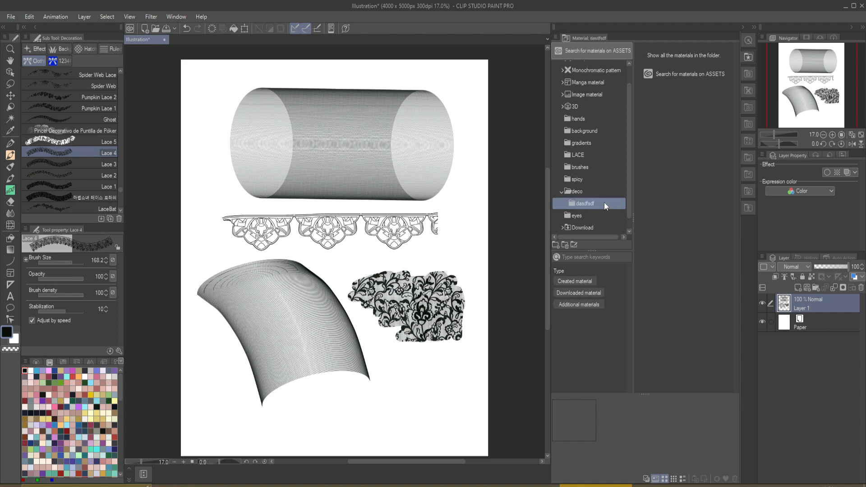
Step: Move the new folder out of deco to the top level below eyes
scroll(601, 202, down, 1)
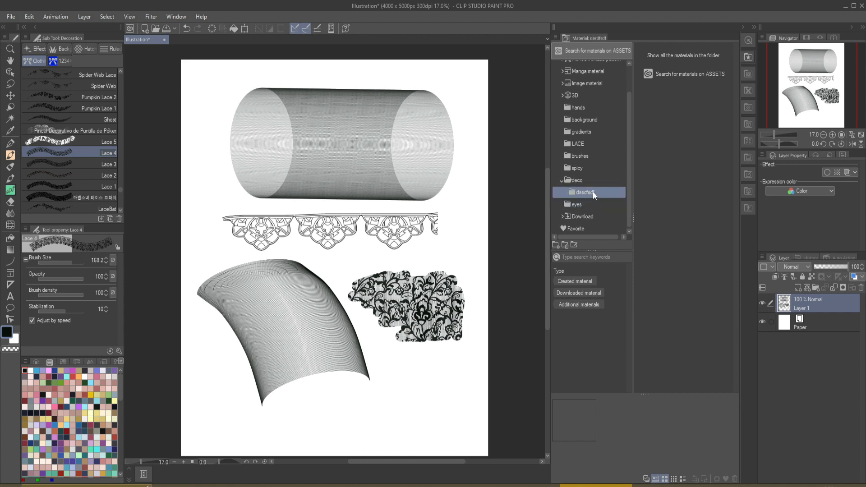
drag(592, 191, 595, 210)
click(599, 203)
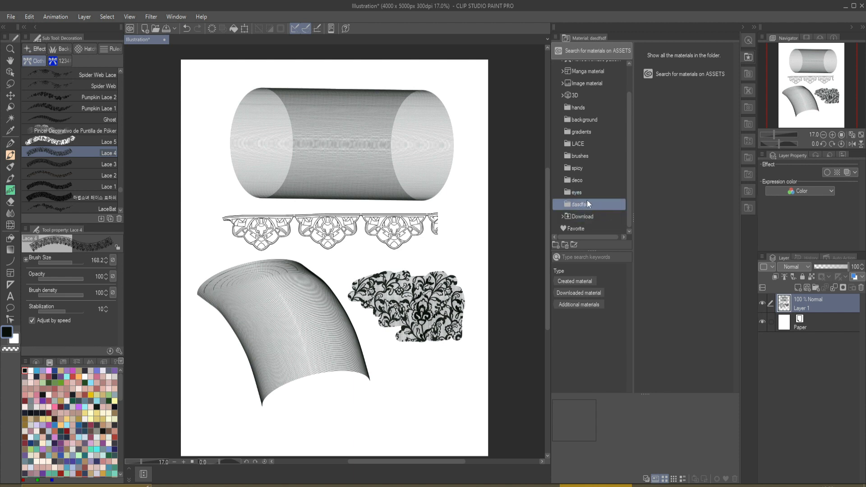
mouse_move(588, 199)
mouse_down()
mouse_move(643, 142)
mouse_move(594, 93)
mouse_move(582, 125)
mouse_move(582, 210)
mouse_up()
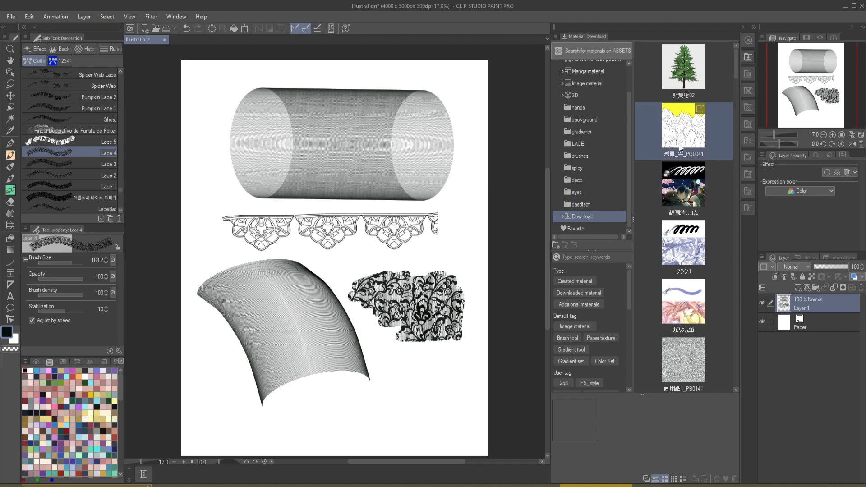
Step: Move the 岩肌_尖_PG0041 and 針葉樹02 downloads into the background folder
drag(681, 144, 602, 119)
drag(682, 74, 603, 117)
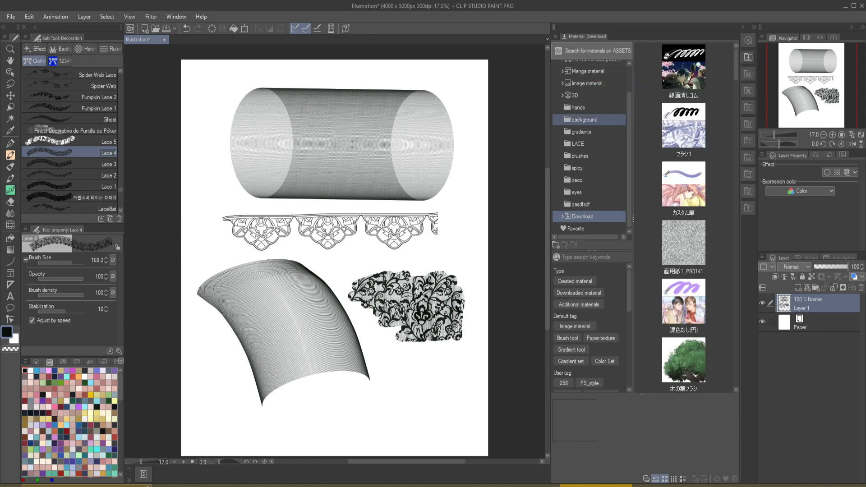